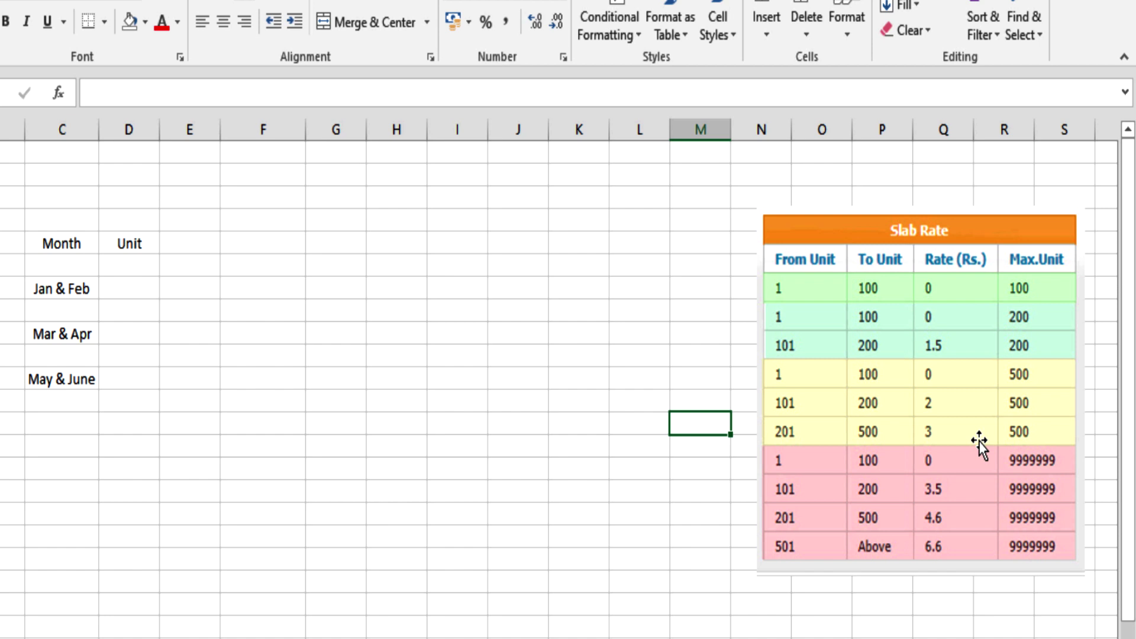
pyautogui.click(198, 385)
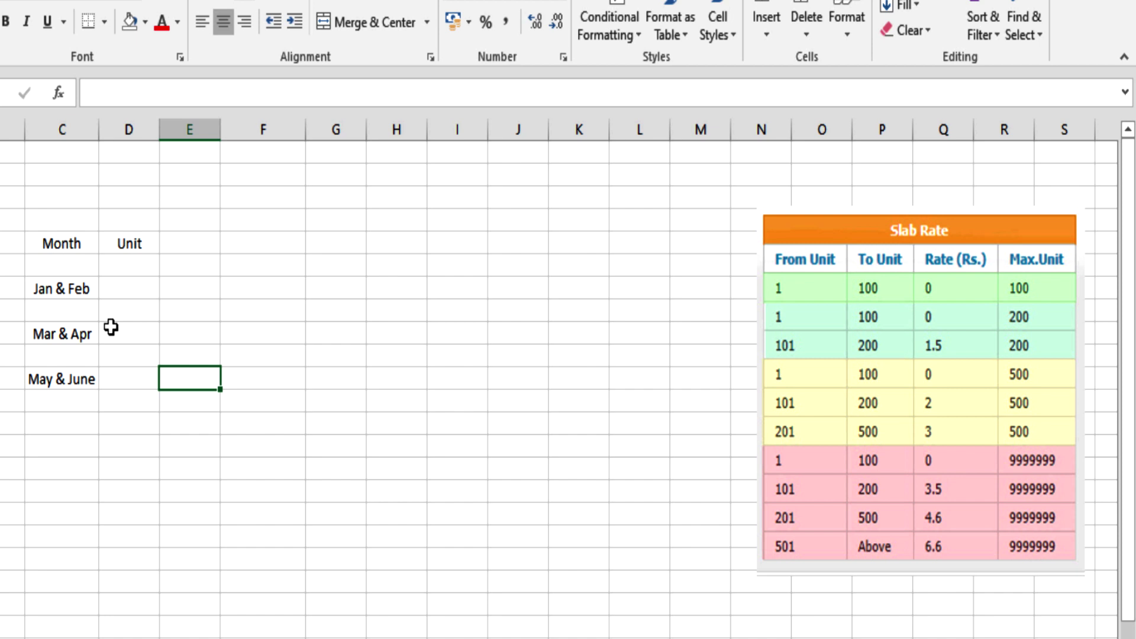
pyautogui.click(58, 288)
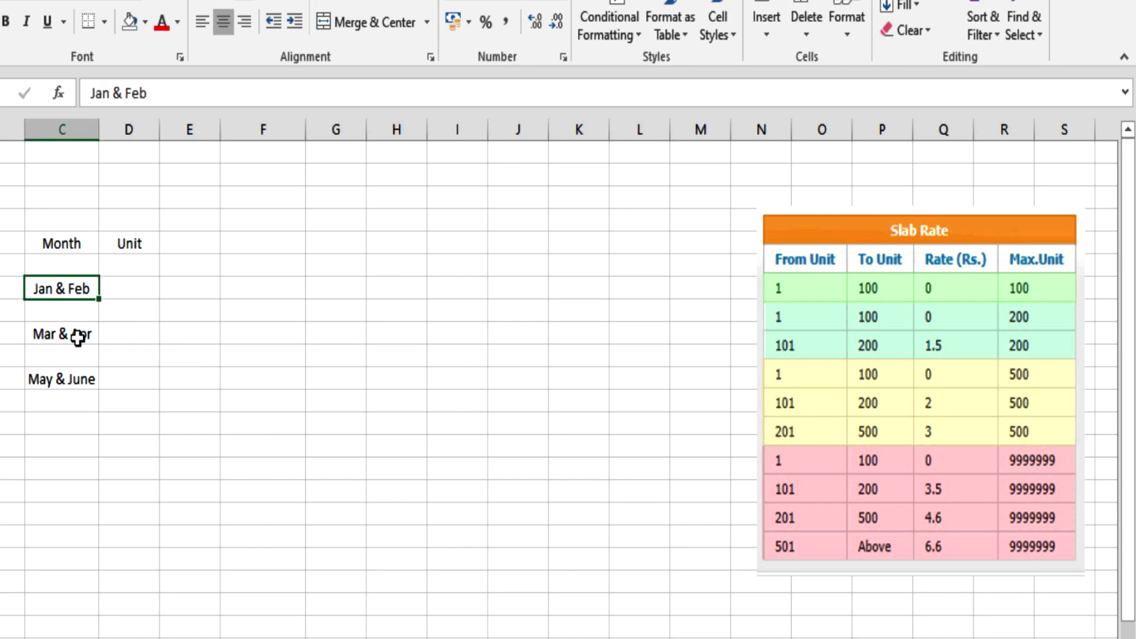
pyautogui.click(80, 336)
pyautogui.click(82, 378)
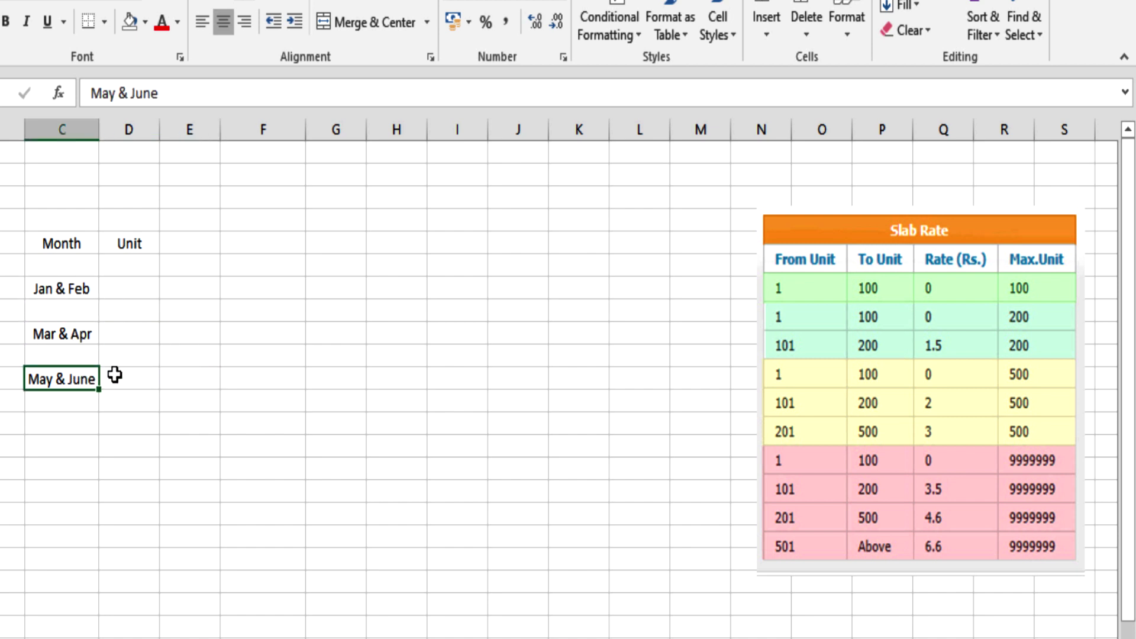
# Enter the units consumed: 200 for Jan & Feb, 300 for Mar & Apr and 400 for May & June.
pyautogui.click(119, 291)
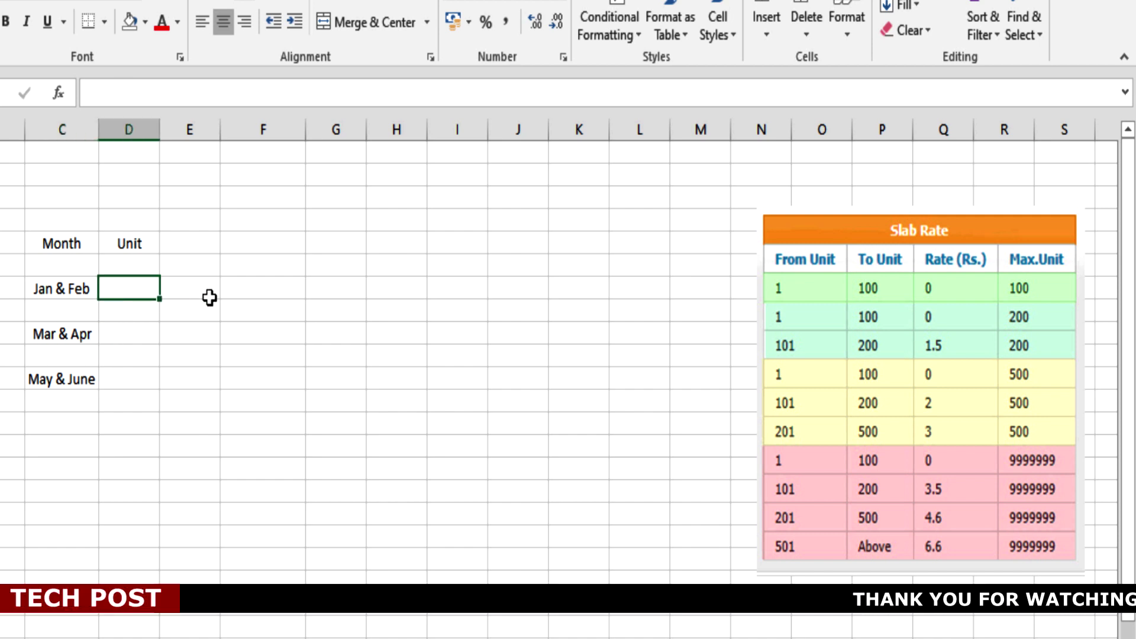
pyautogui.write('200')
pyautogui.press('Return')
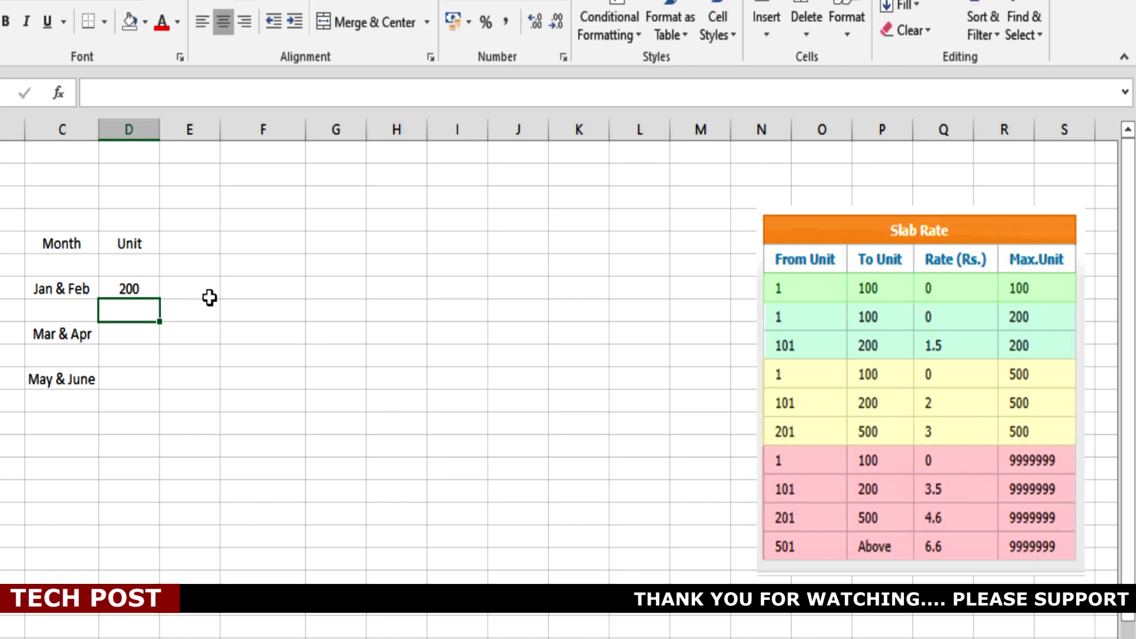
pyautogui.click(138, 335)
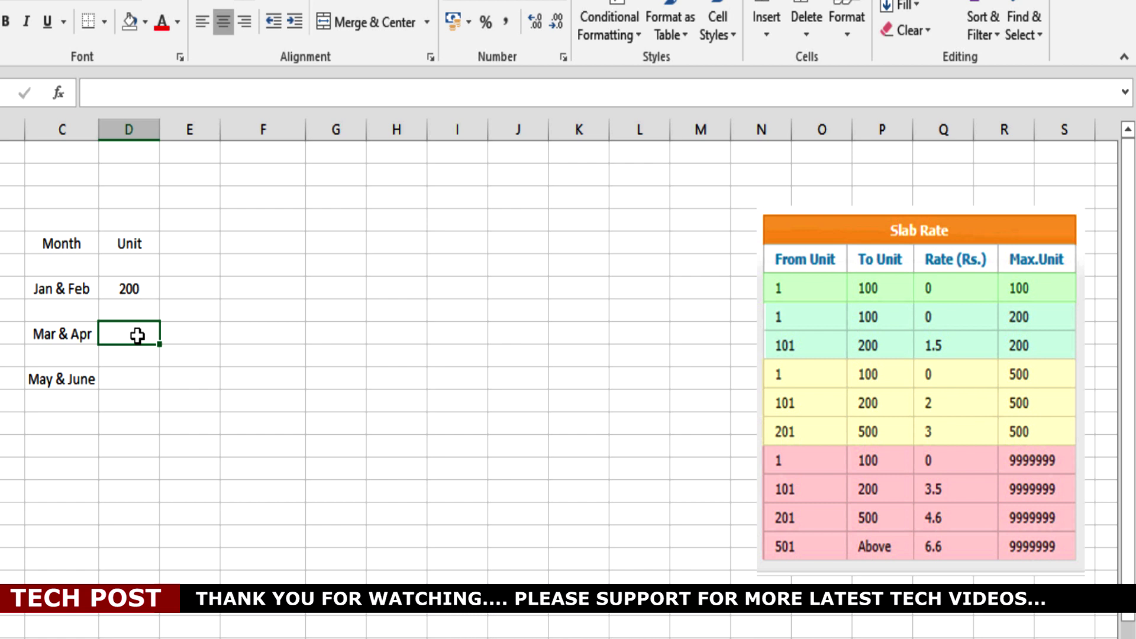
pyautogui.write('300')
pyautogui.press('Return')
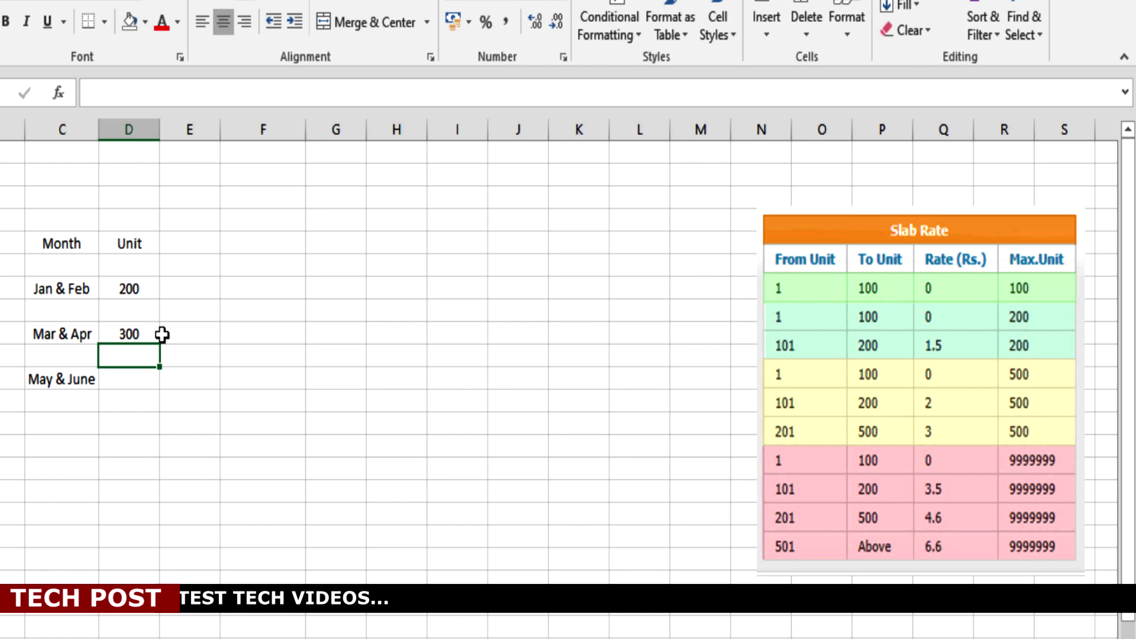
pyautogui.click(135, 382)
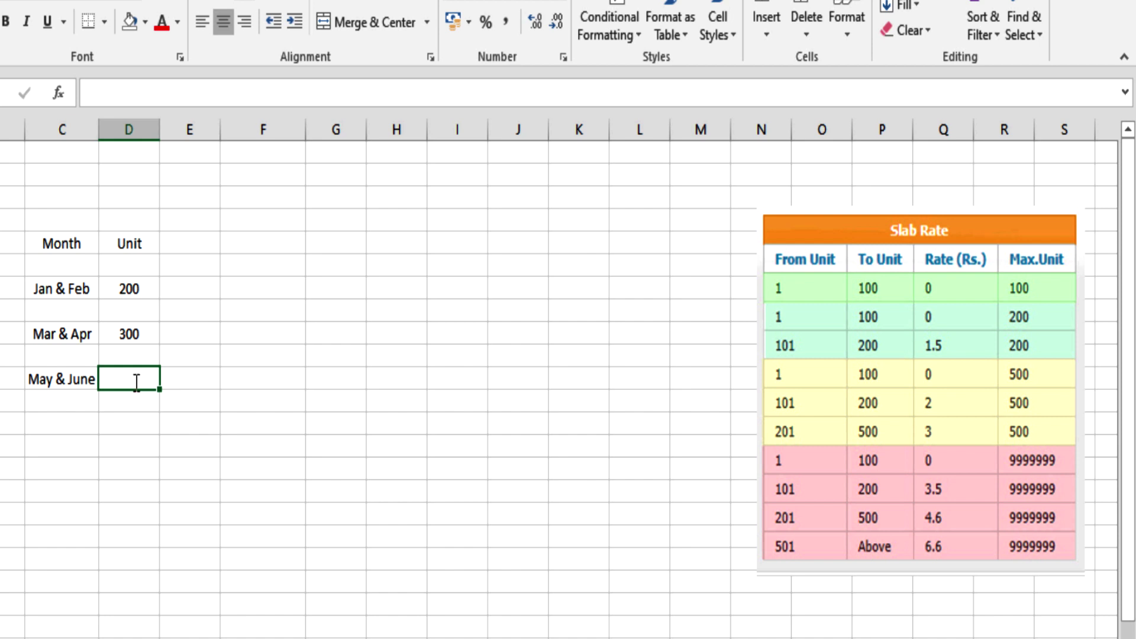
pyautogui.write('400')
pyautogui.press('Return')
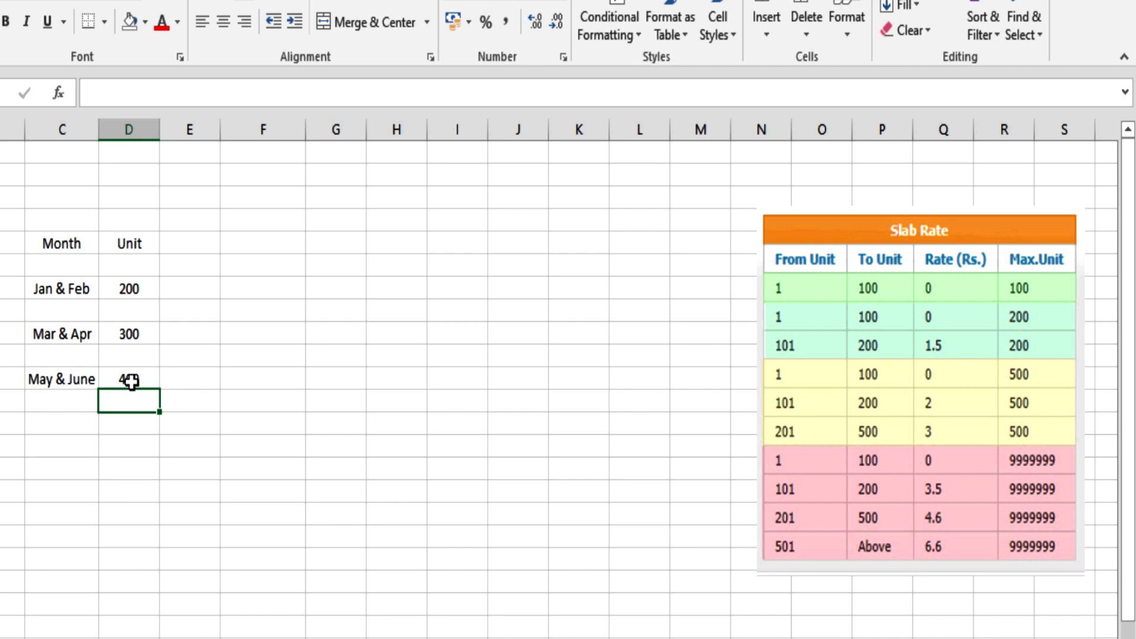
# Add the column headers "free unit", "rate/per unit" and "amount" in columns E to G, beside the Unit header.
pyautogui.click(212, 245)
pyautogui.write('free')
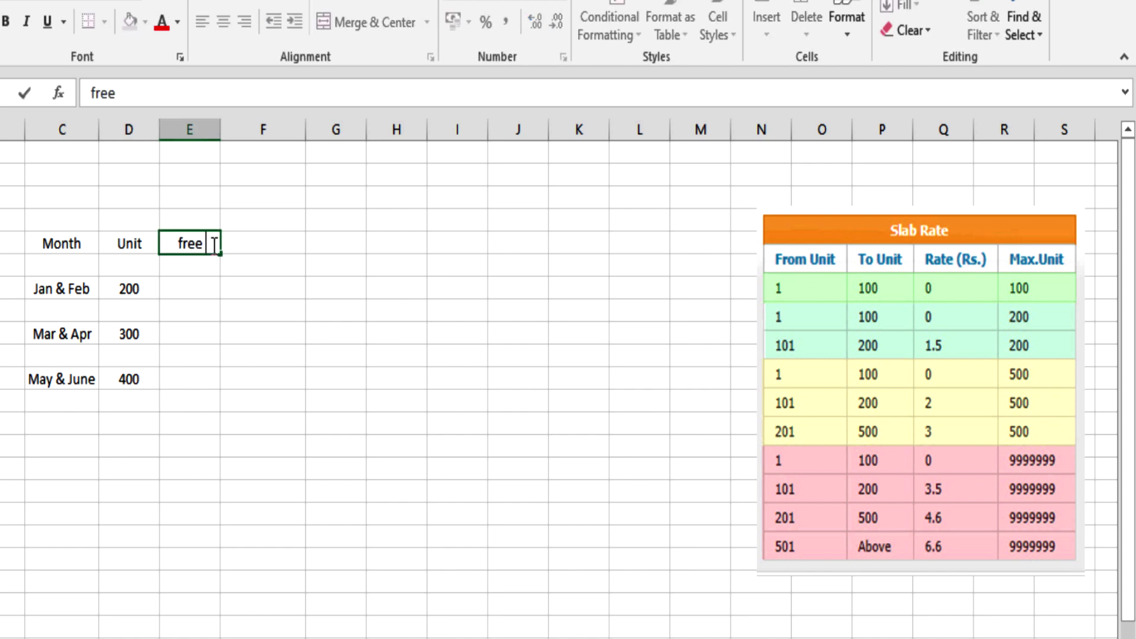
pyautogui.write(' unit')
pyautogui.press('Return')
pyautogui.press('Up')
pyautogui.press('Right')
pyautogui.write('rate')
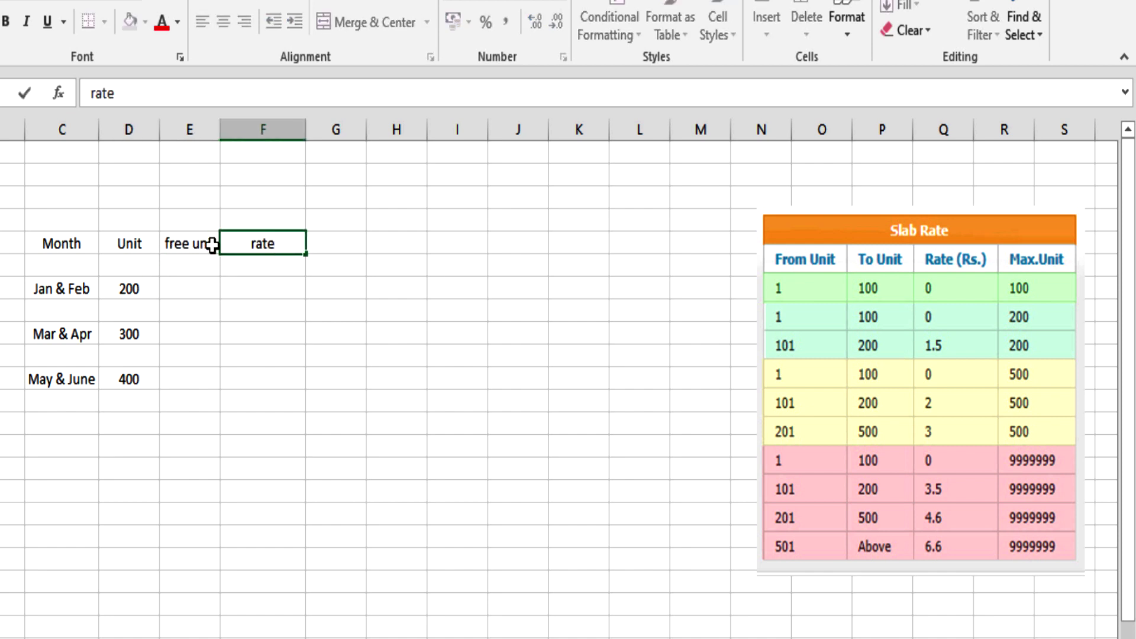
pyautogui.write('/per')
pyautogui.write(' unit')
pyautogui.press('Tab')
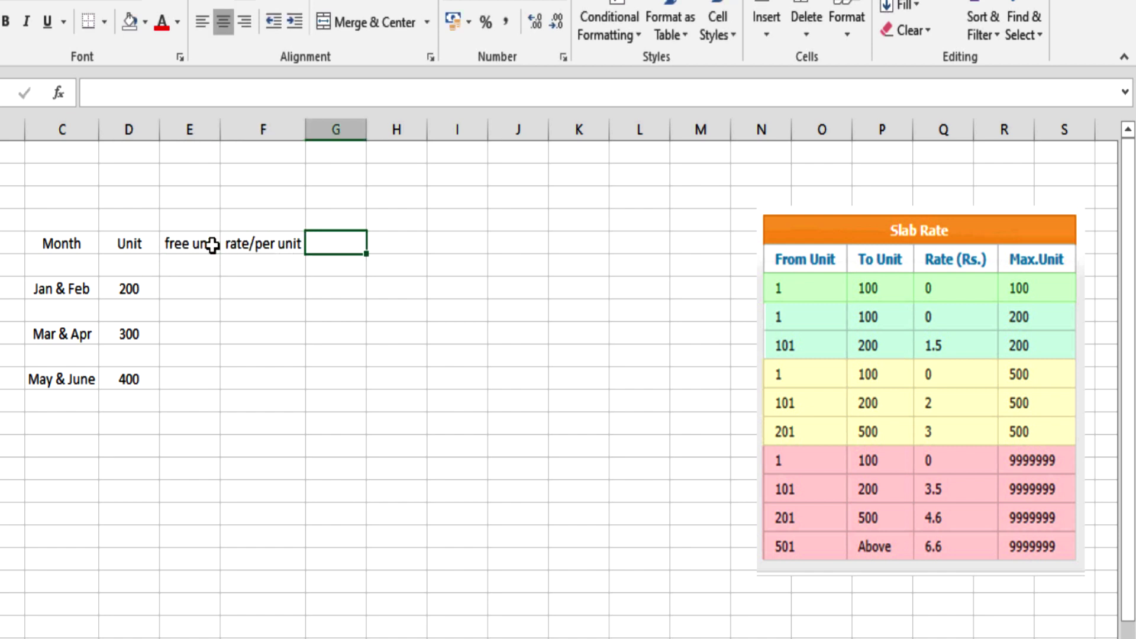
pyautogui.write('amount')
pyautogui.press('Return')
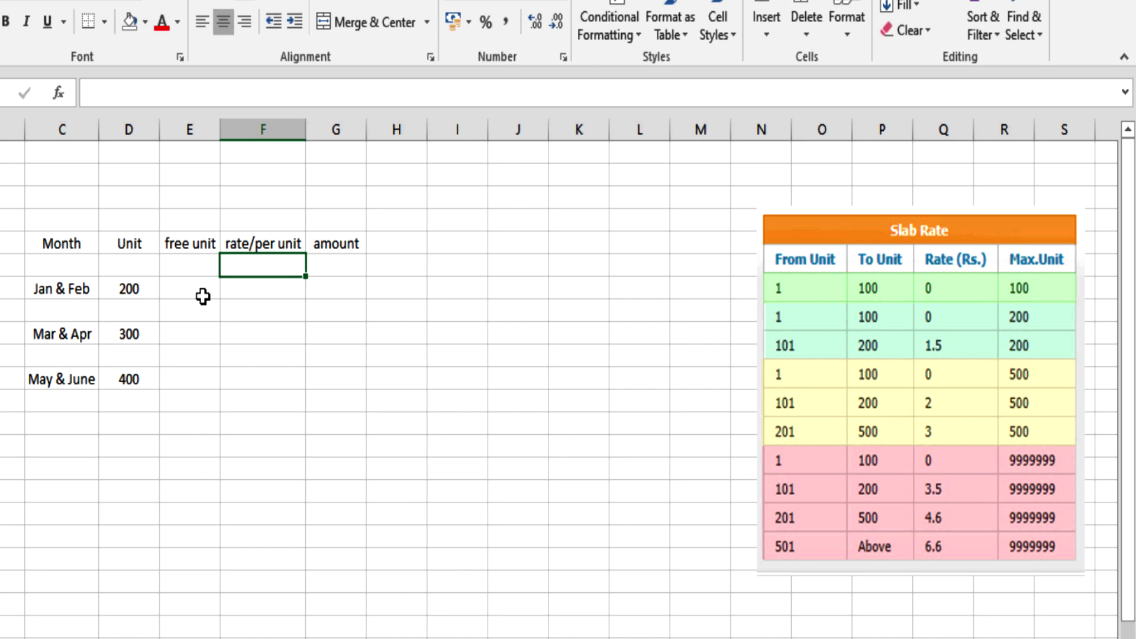
# Enter 100 free units for each of the three billing periods.
pyautogui.click(203, 296)
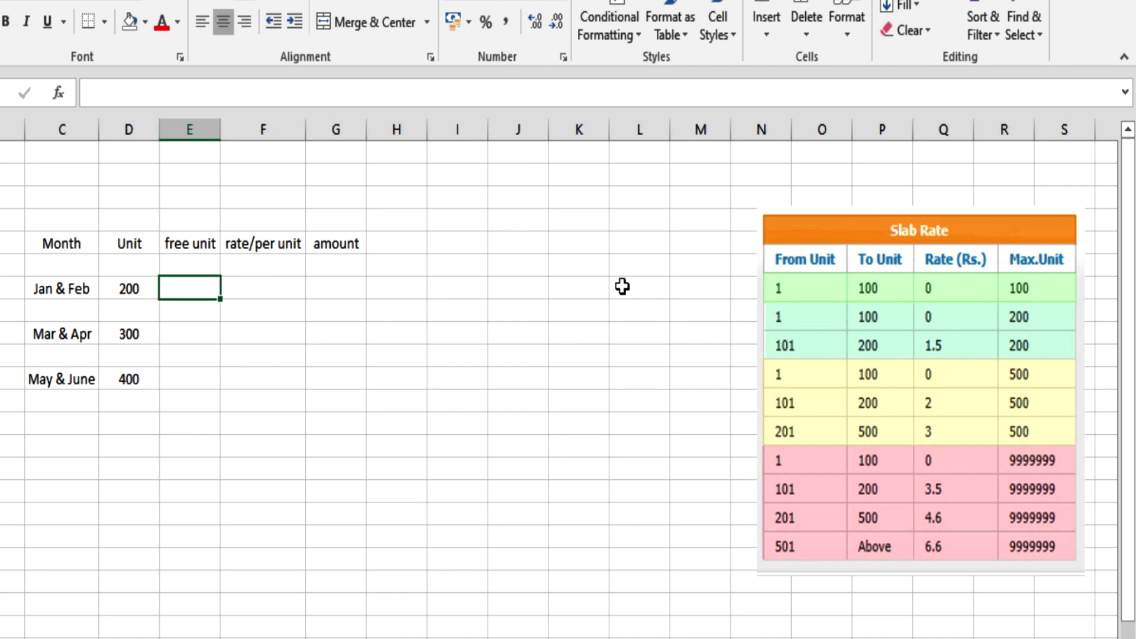
pyautogui.write('100')
pyautogui.press('Return')
pyautogui.press('Return')
pyautogui.write('100')
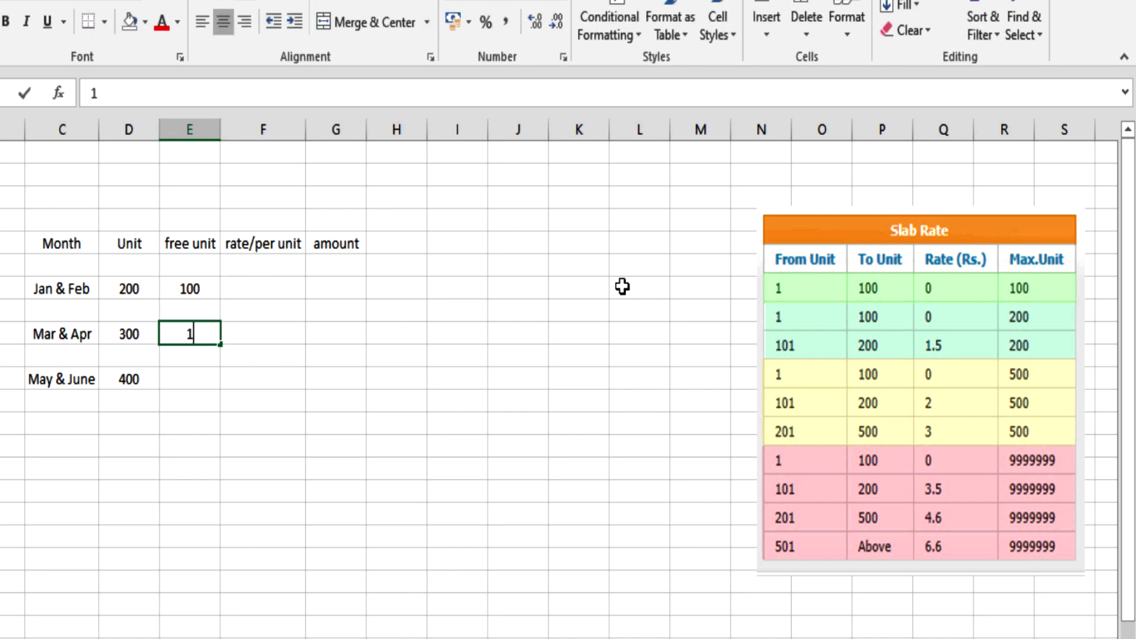
pyautogui.press('Return')
pyautogui.press('Return')
pyautogui.write('100')
# Insert an entire column before the rate/per unit column and give it the header "bal unit".
pyautogui.press('Up')
pyautogui.press('Up')
pyautogui.press('Up')
pyautogui.press('Right')
pyautogui.hotkey('ctrl', 'shift', '=')
pyautogui.press('c')
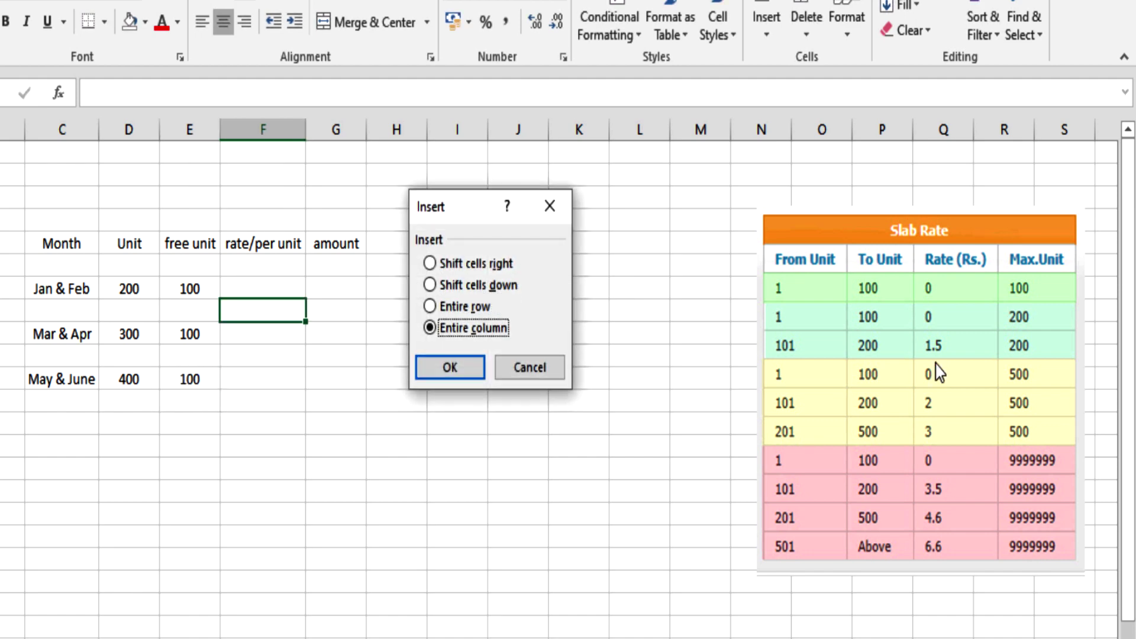
pyautogui.press('Return')
pyautogui.press('Up')
pyautogui.press('Up')
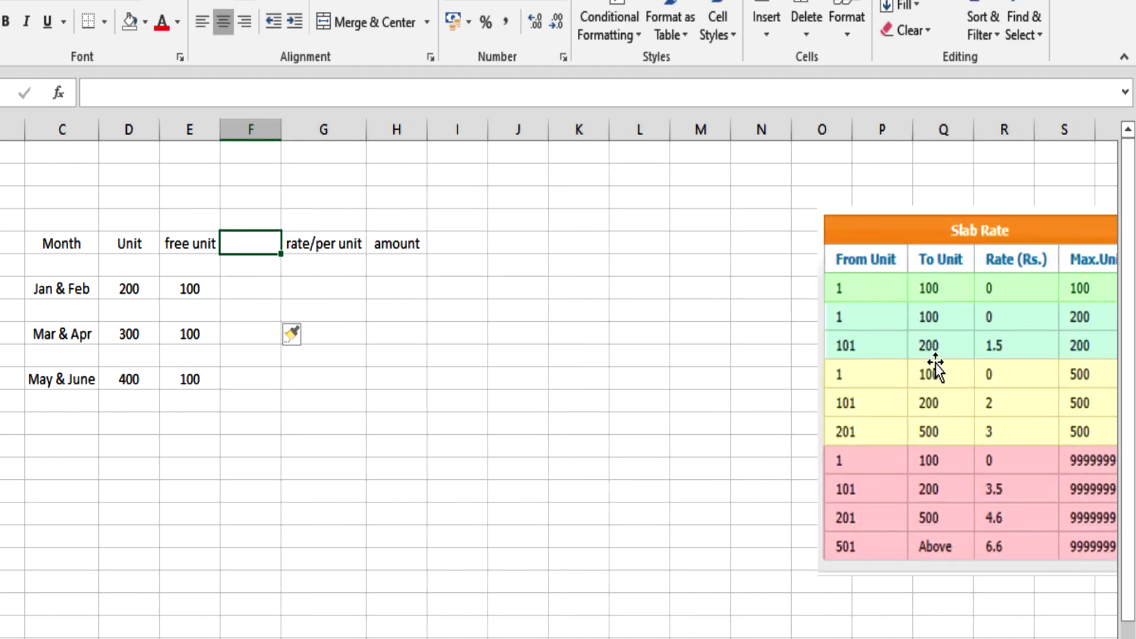
pyautogui.write('bal unit')
pyautogui.press('Return')
# Enter the balance units: 100 for Jan & Feb, 200 for Mar & Apr and 300 for May & June.
pyautogui.press('Return')
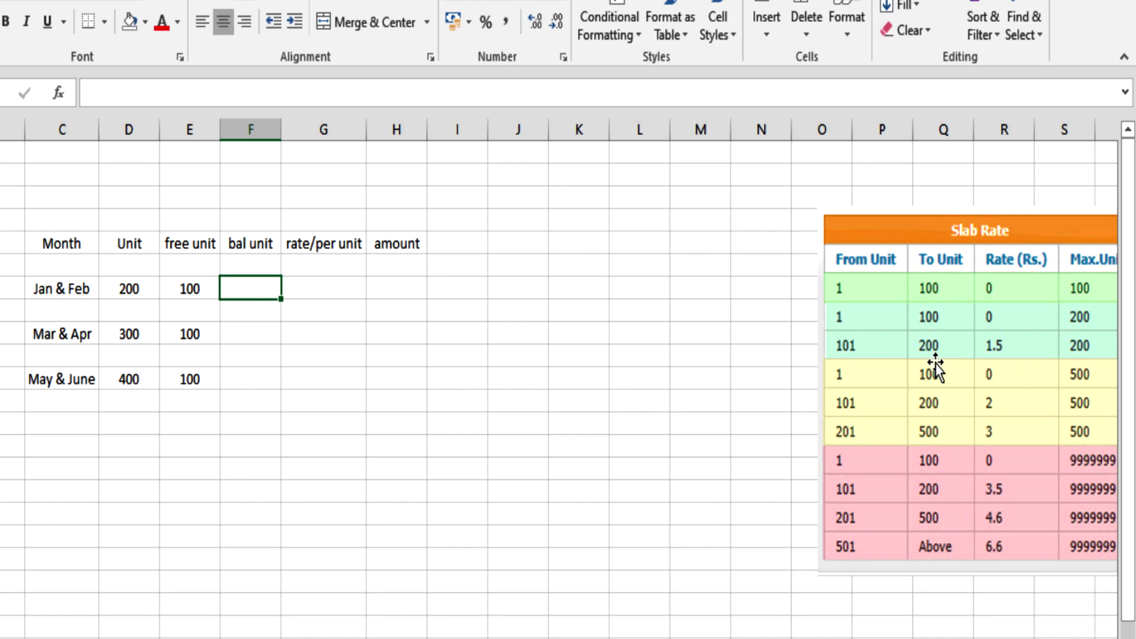
pyautogui.write('100')
pyautogui.press('Return')
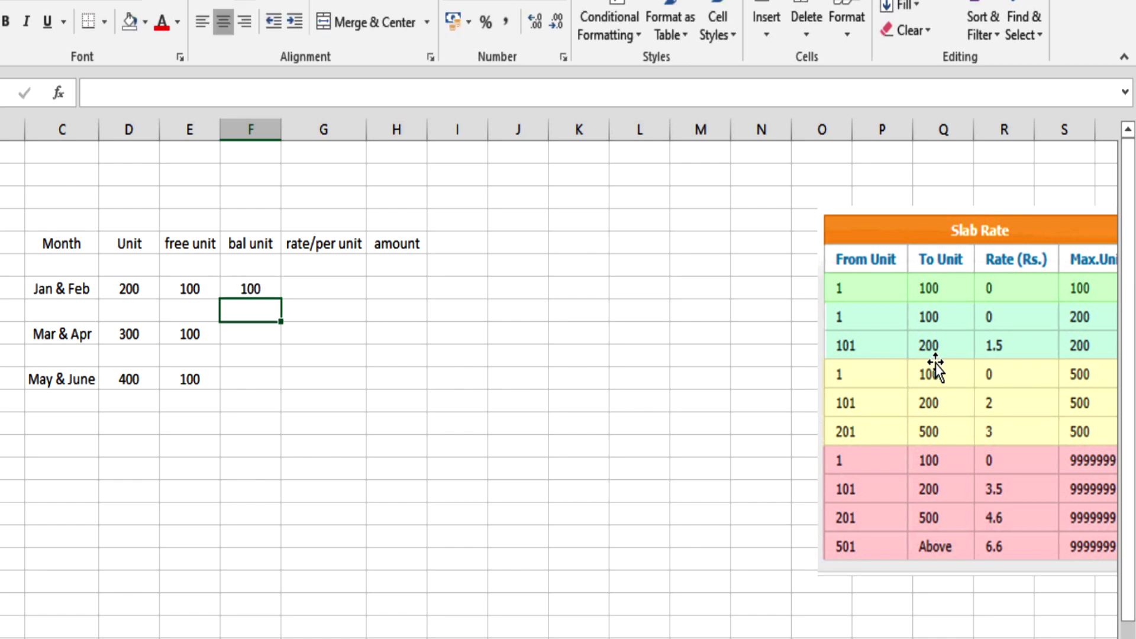
pyautogui.press('Return')
pyautogui.write('200')
pyautogui.press('Return')
pyautogui.press('Return')
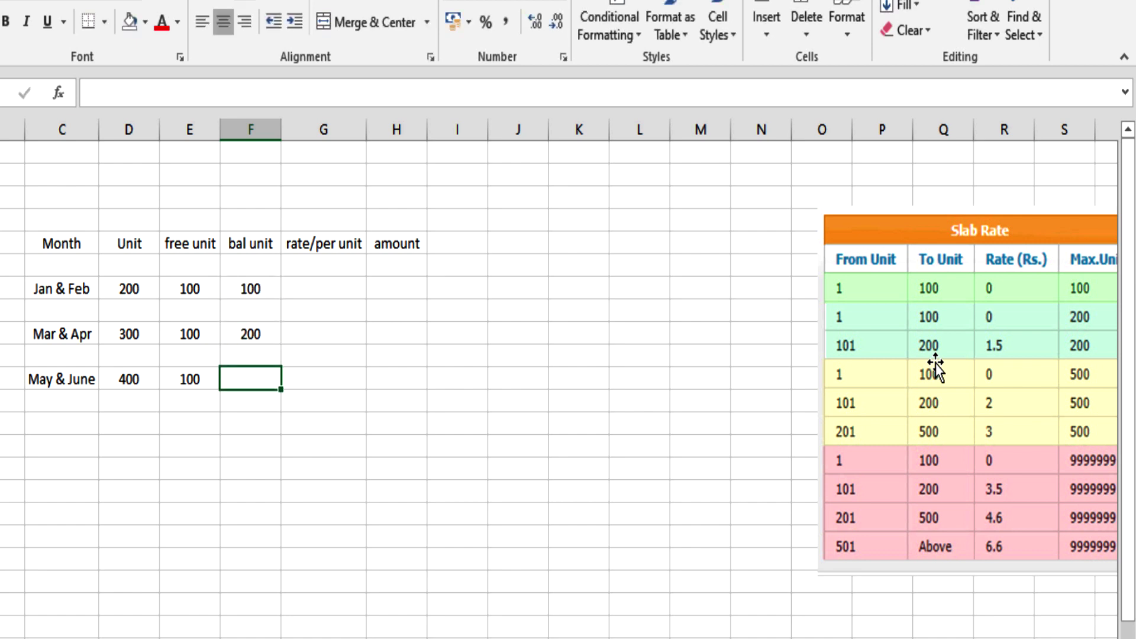
pyautogui.write('300')
pyautogui.press('Return')
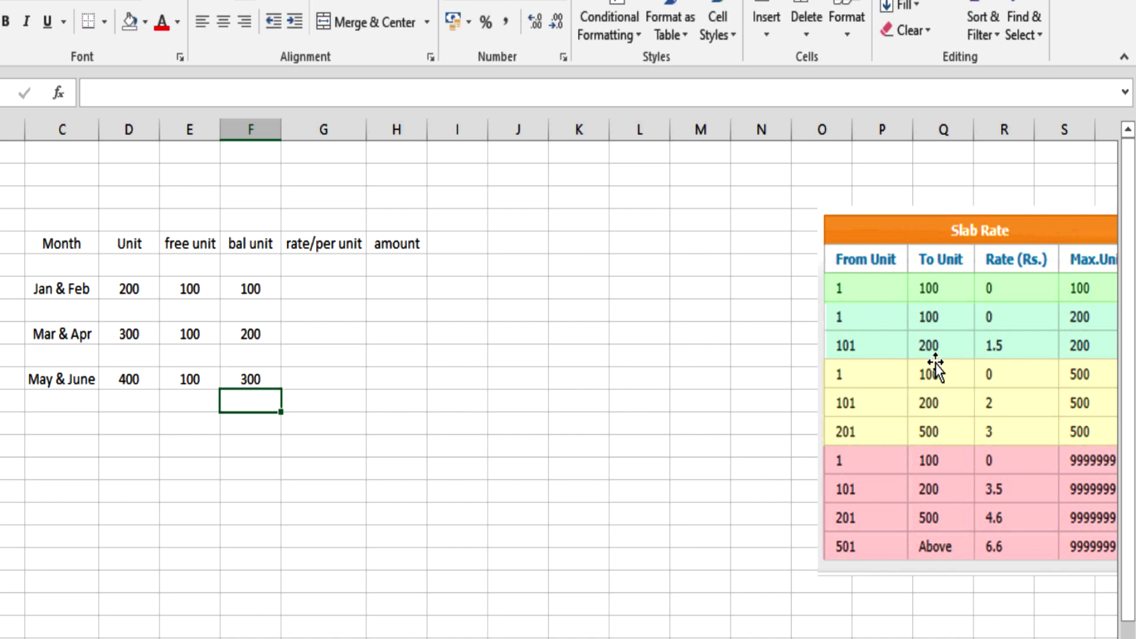
# Fill in the Jan & Feb row with a rate per unit of 1.5 and an amount of 150.
pyautogui.click(323, 288)
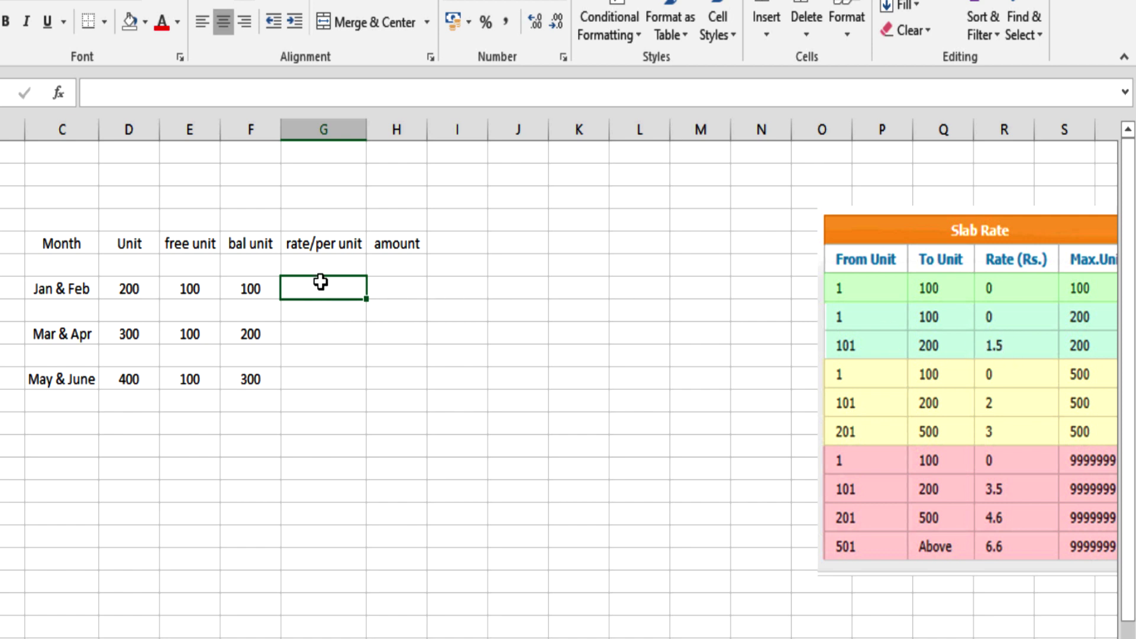
pyautogui.write('1.5')
pyautogui.press('Return')
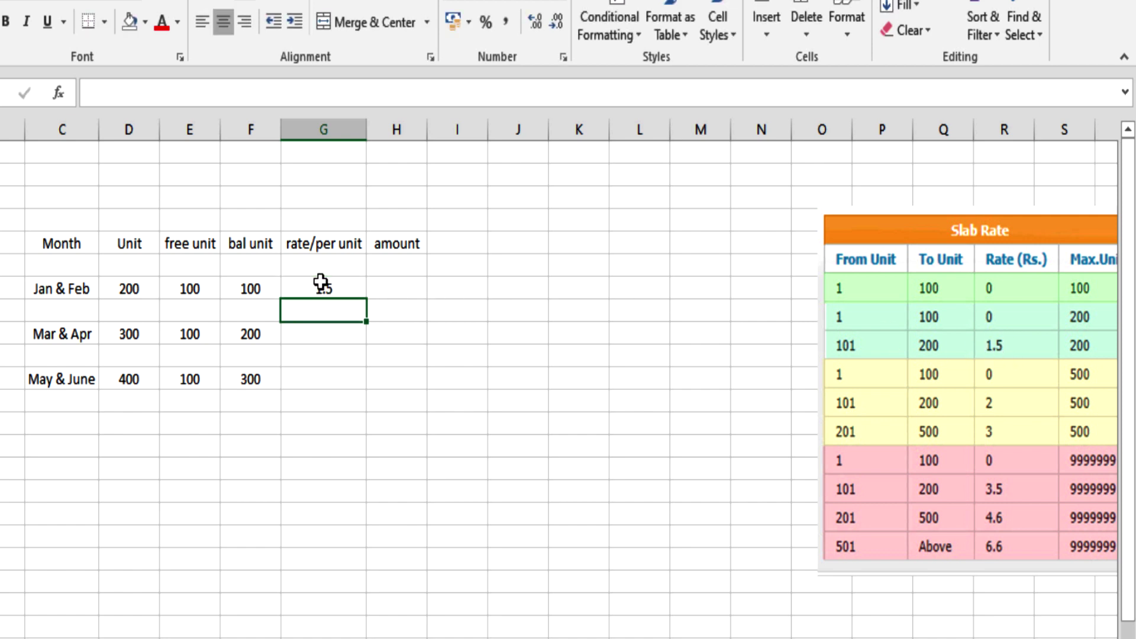
pyautogui.press('Up')
pyautogui.press('Right')
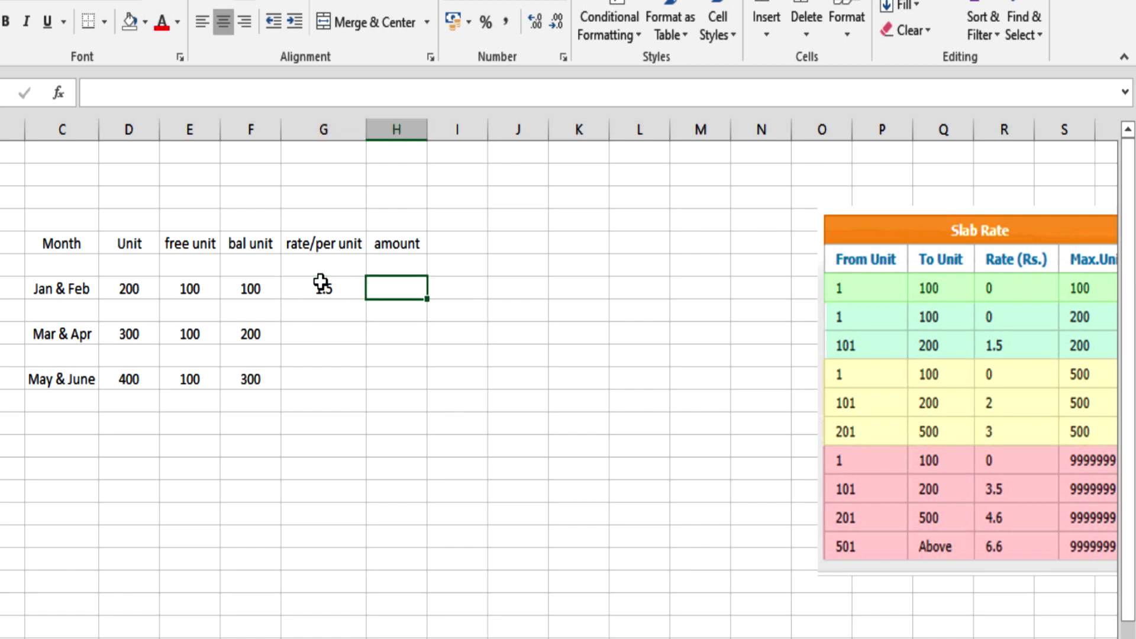
pyautogui.write('150')
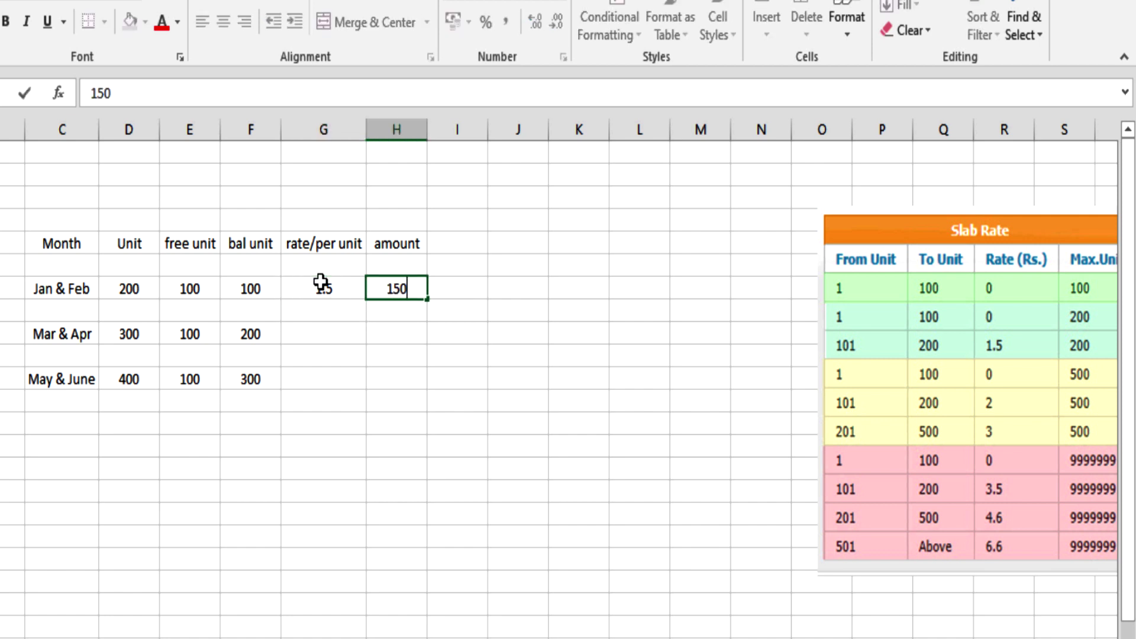
pyautogui.press('Return')
pyautogui.press('Up')
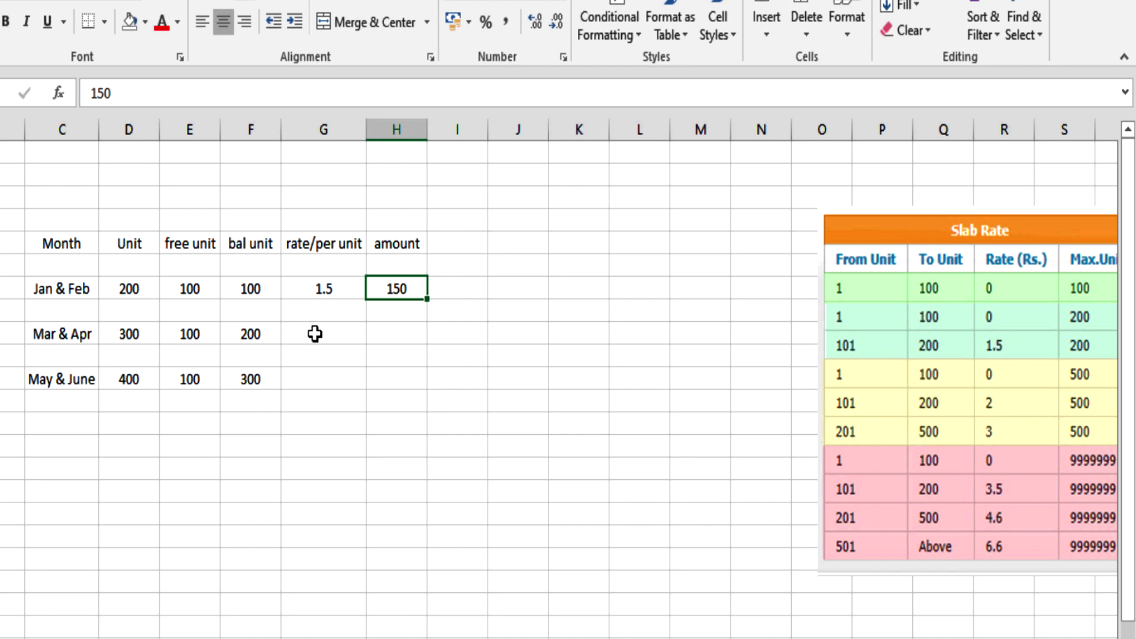
# Fill in the Mar & Apr row with the rates "2 & 3" and an amount of 500.
pyautogui.click(315, 334)
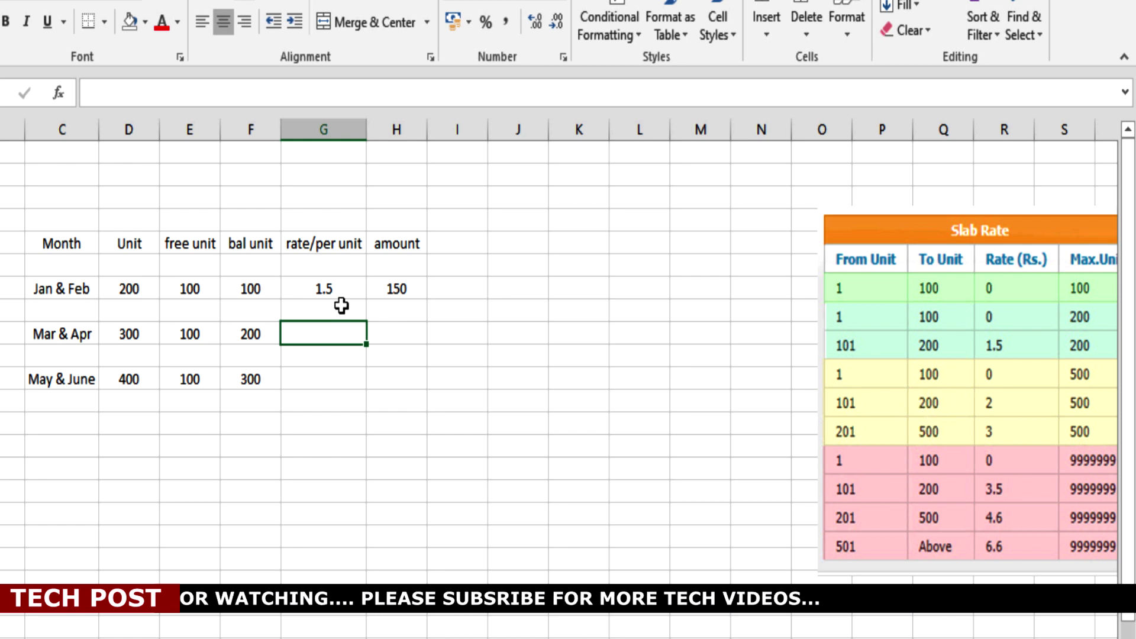
pyautogui.write('2 &')
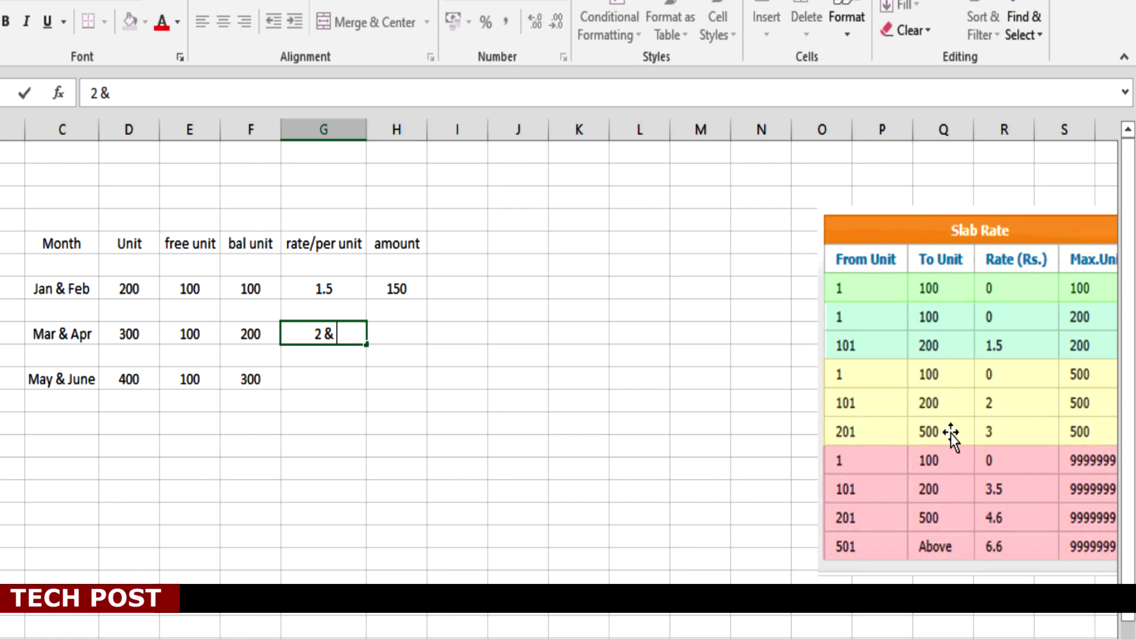
pyautogui.click(394, 331)
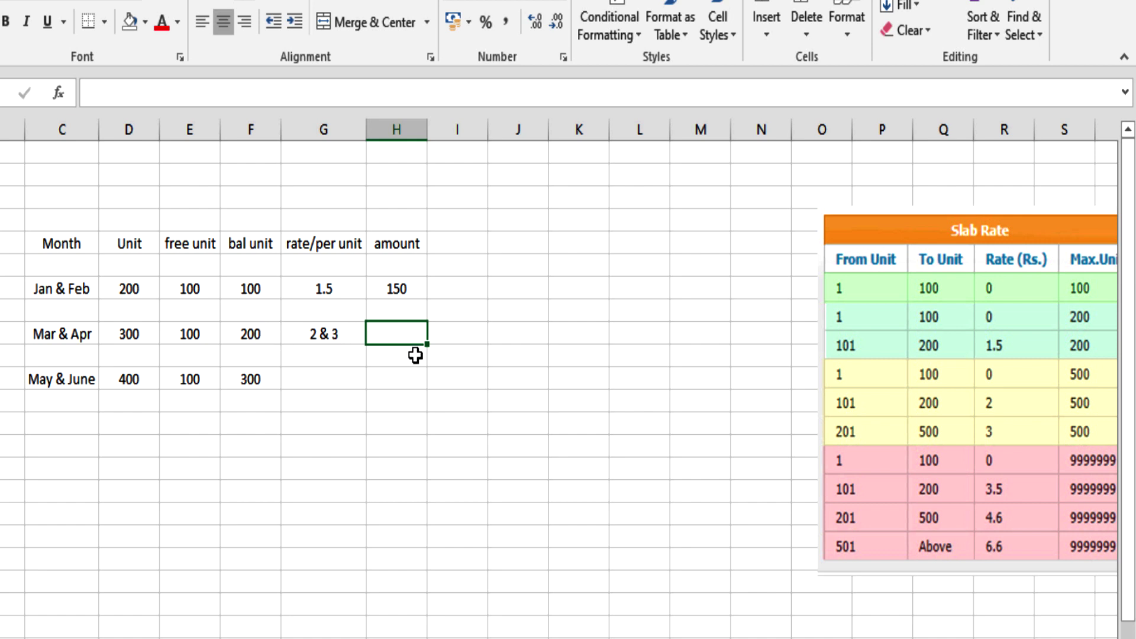
pyautogui.write('500')
pyautogui.press('Return')
# Fill in the May & June row with the rates "2 & 3" and an amount of 800.
pyautogui.press('Down')
pyautogui.press('Left')
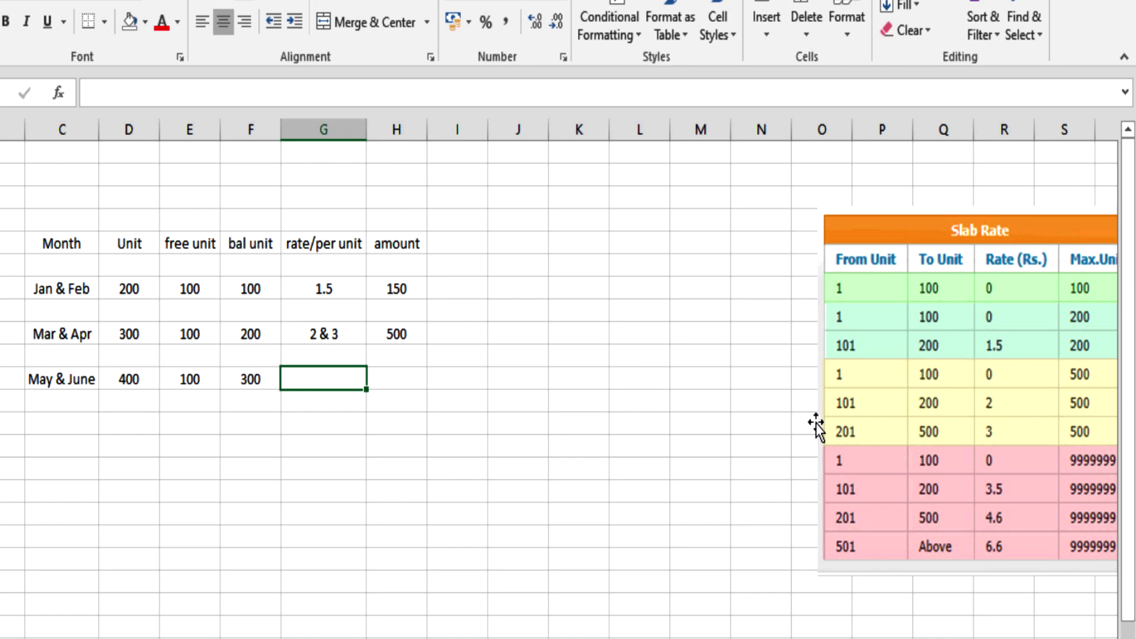
pyautogui.write('2 & ')
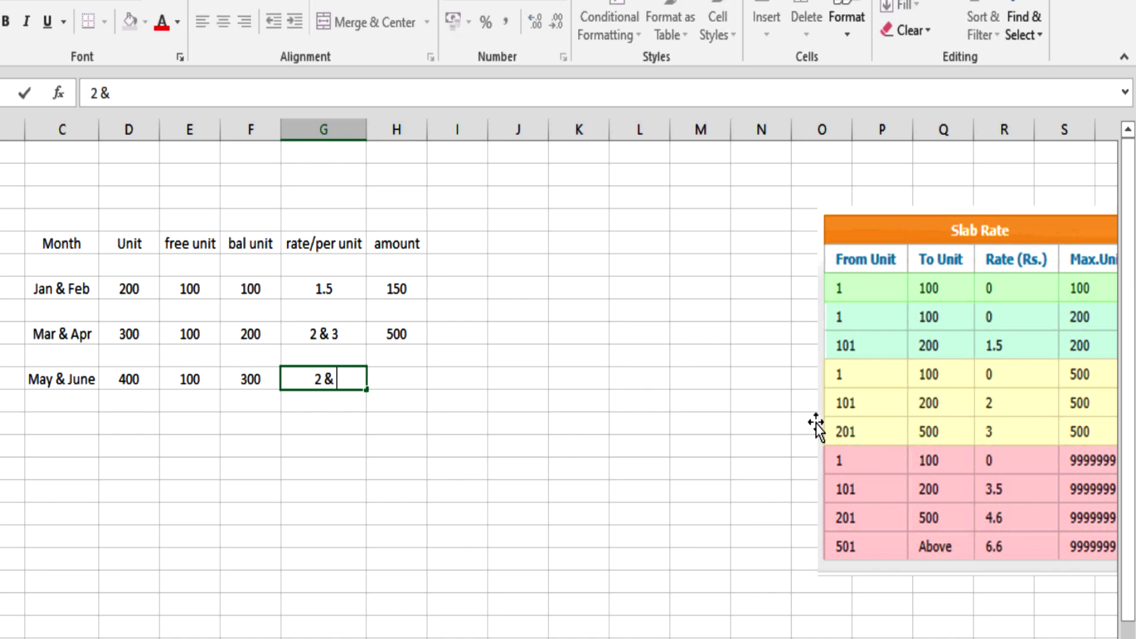
pyautogui.write('3')
pyautogui.press('Return')
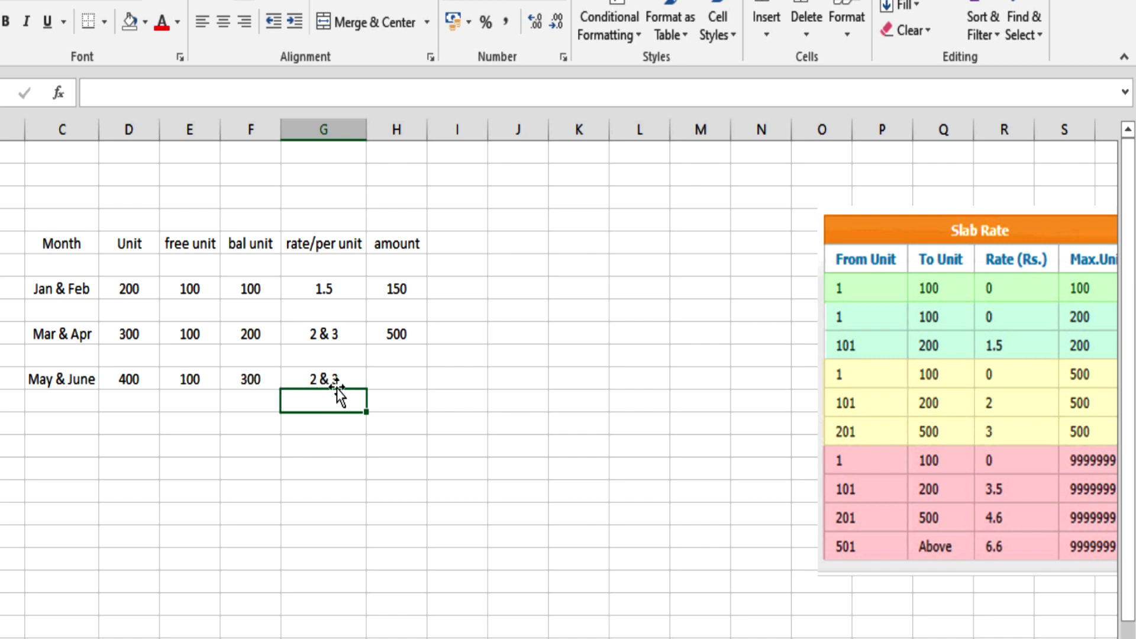
pyautogui.click(408, 382)
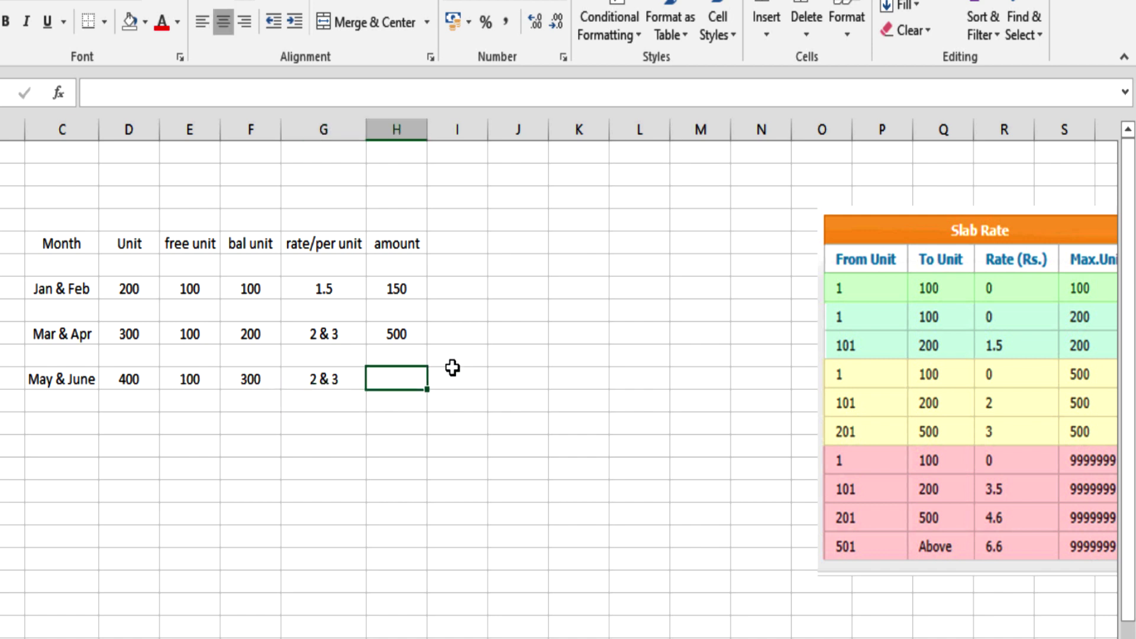
pyautogui.write('800')
pyautogui.press('Return')
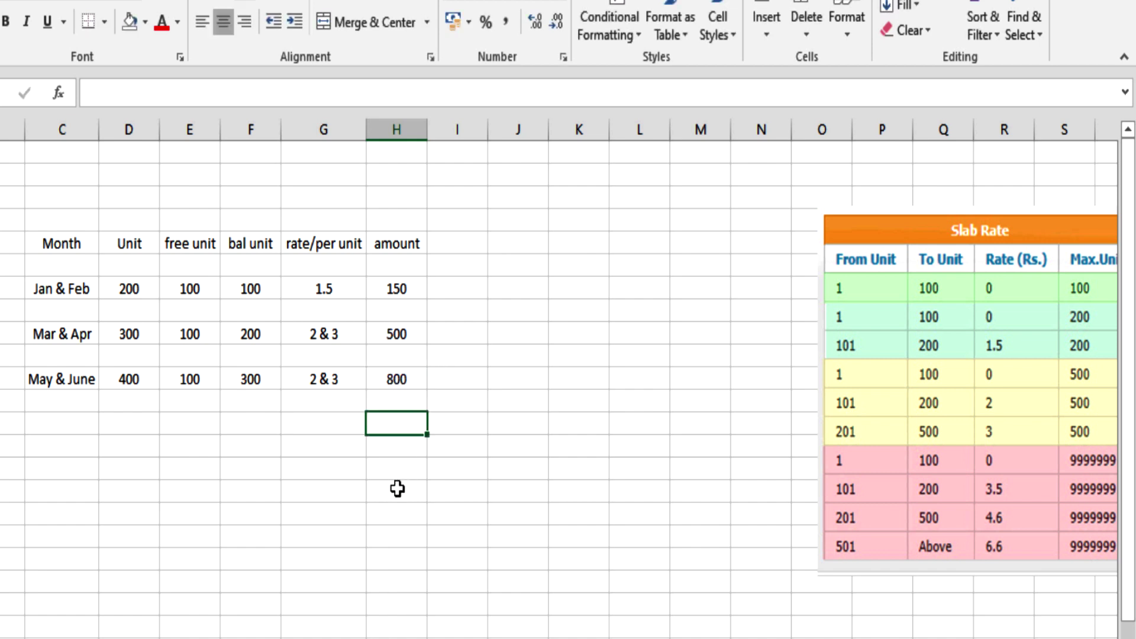
# Total the three bimonthly amounts with a SUM formula in the amount column, eight rows below the May & June row.
pyautogui.click(405, 553)
pyautogui.write('=sum')
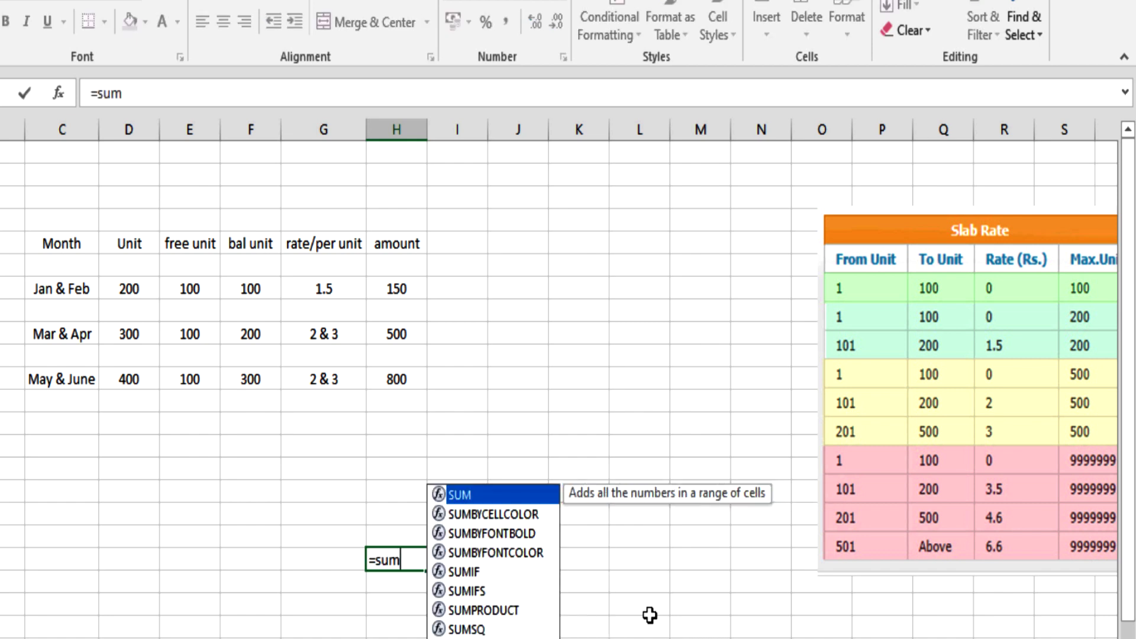
pyautogui.press('Tab')
pyautogui.moveTo(406, 288); pyautogui.dragTo(406, 378)
pyautogui.press('Return')
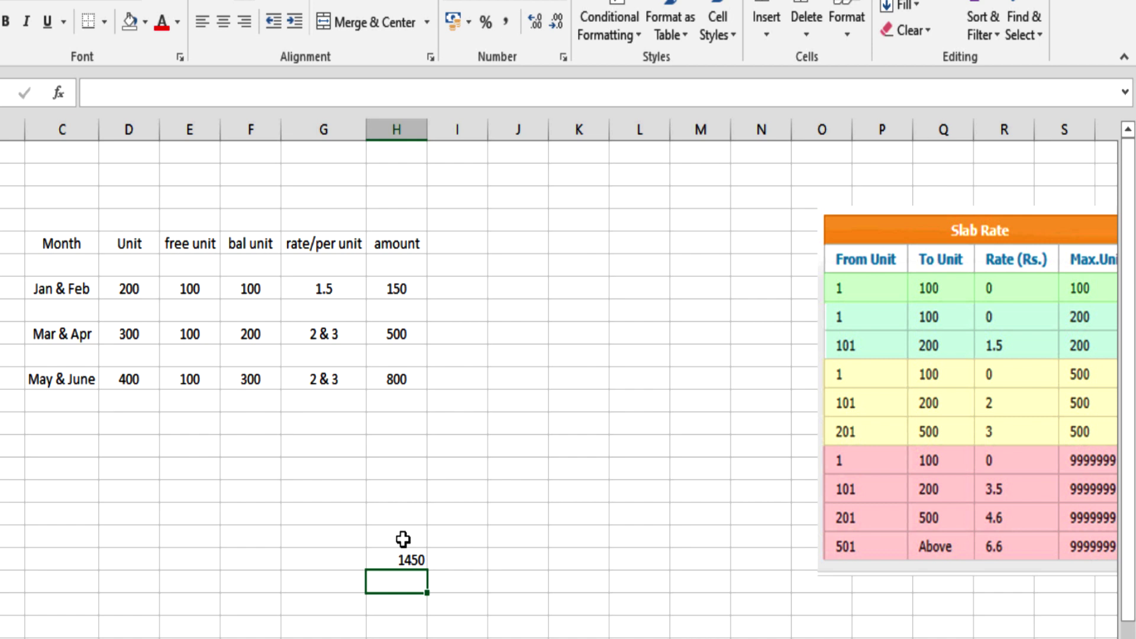
# Fill the Mar & Apr row with yellow from the month through the amount.
pyautogui.moveTo(61, 332); pyautogui.dragTo(388, 345)
pyautogui.click(145, 22)
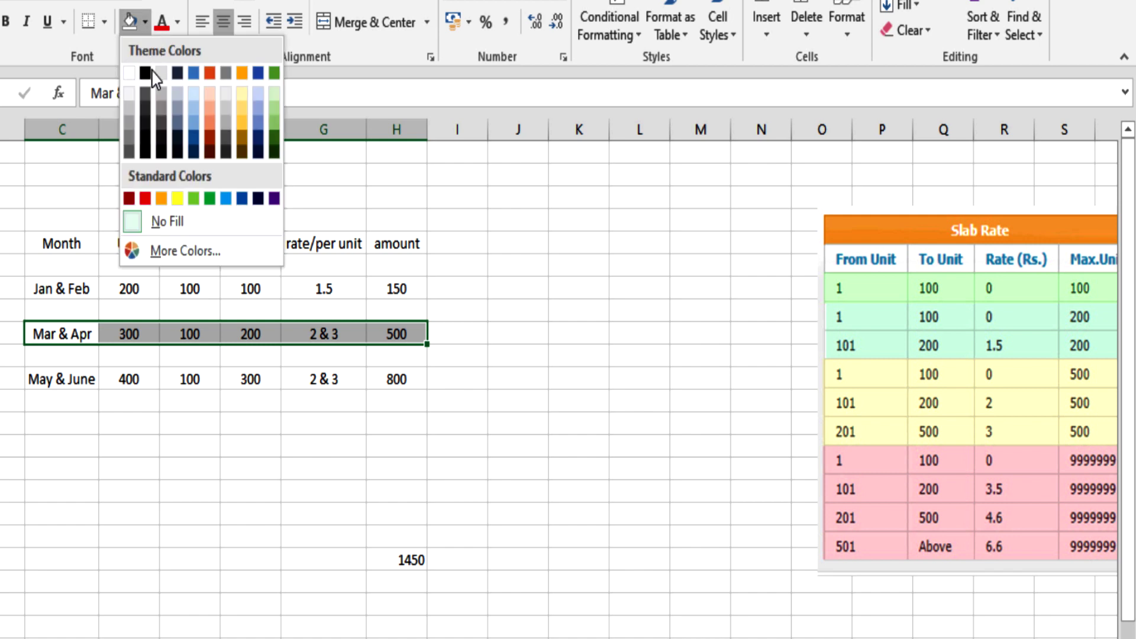
pyautogui.click(177, 198)
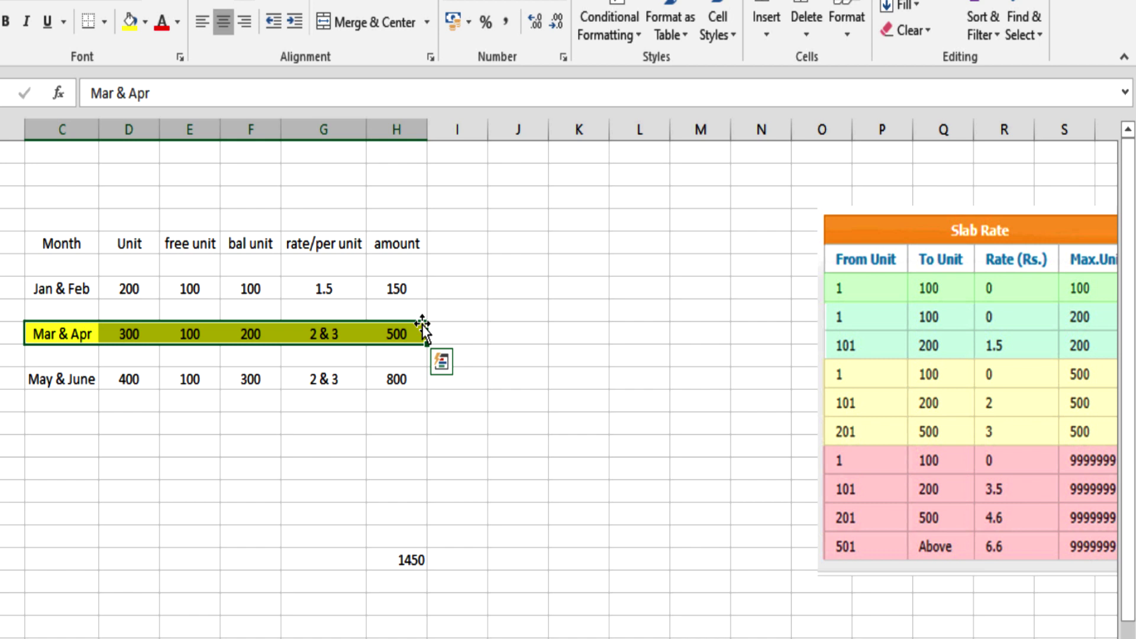
pyautogui.click(462, 313)
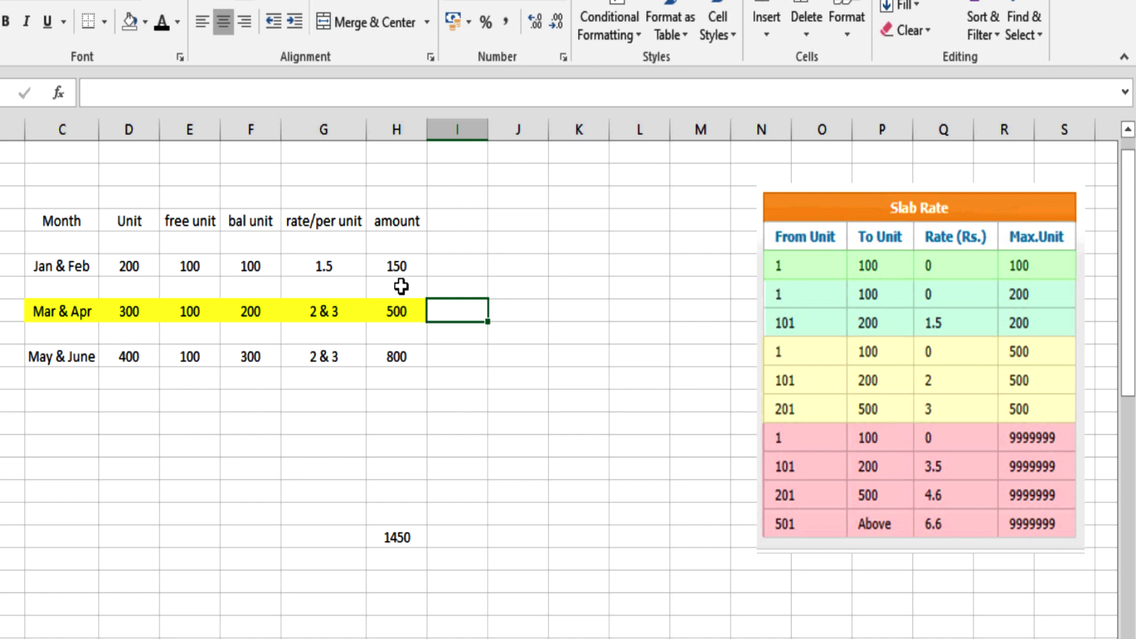
# Enter 150 in column I beside the Mar & Apr amount.
pyautogui.click(402, 268)
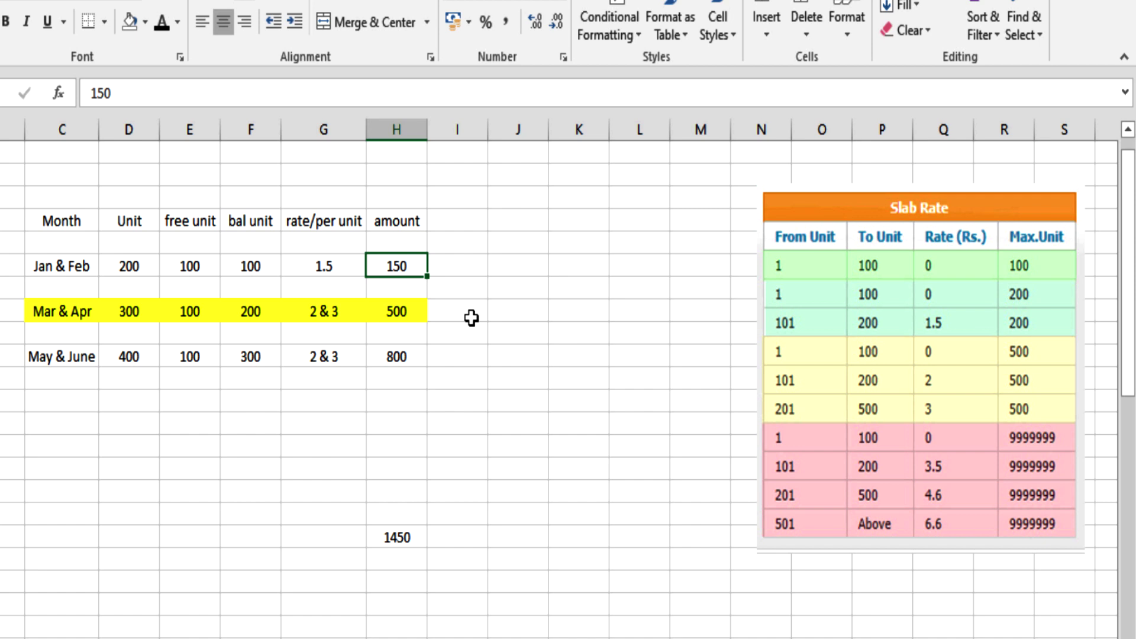
pyautogui.click(470, 315)
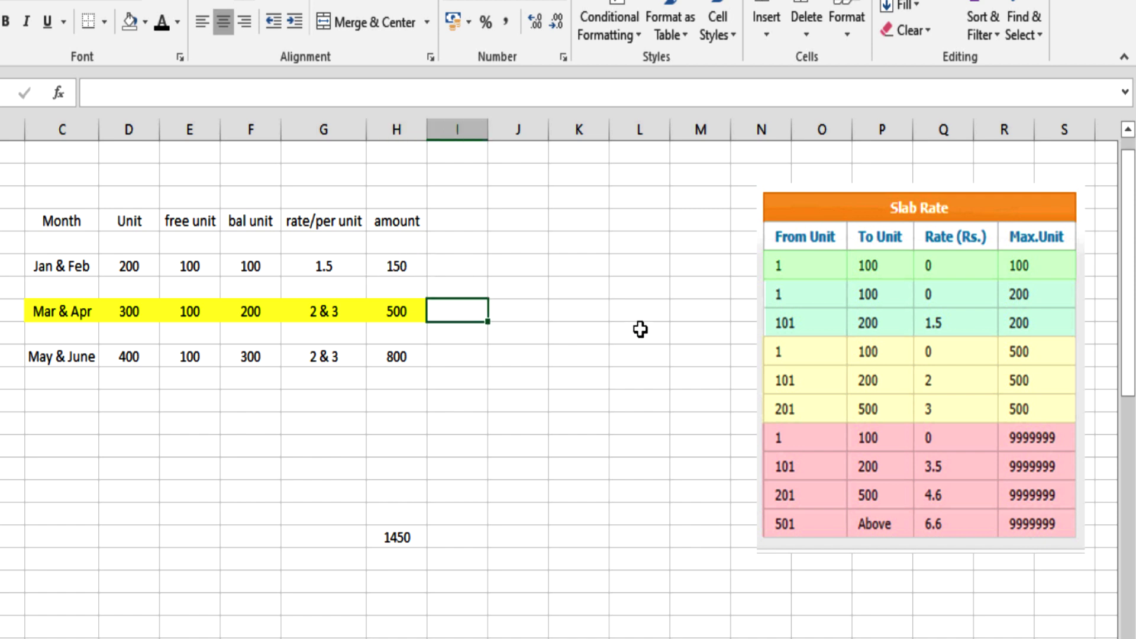
pyautogui.write('150')
pyautogui.press('Return')
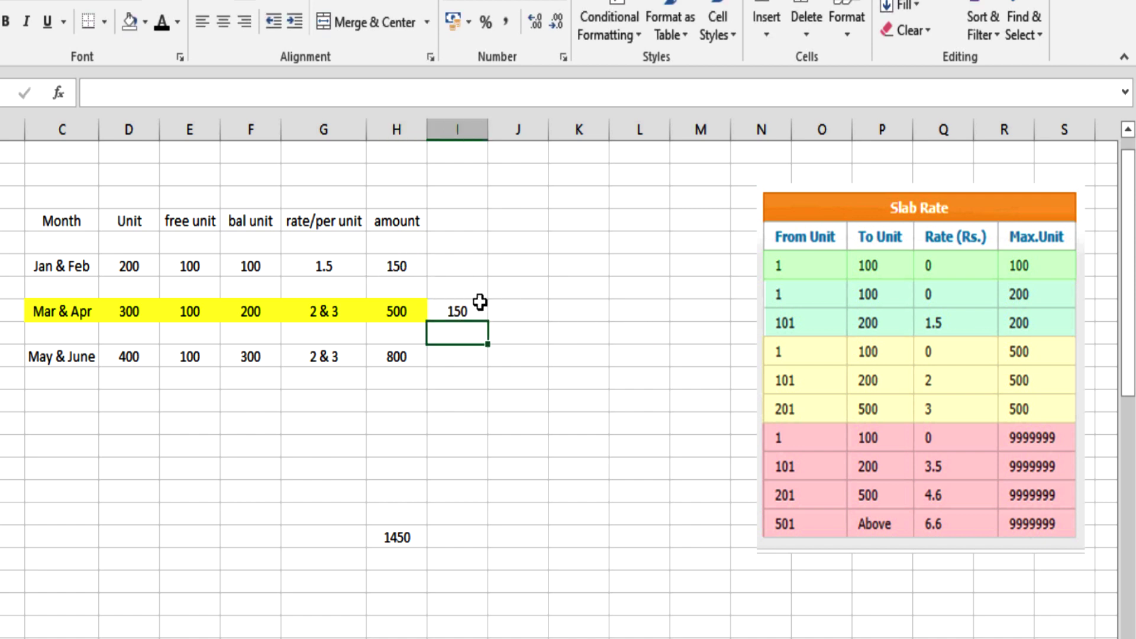
pyautogui.click(449, 315)
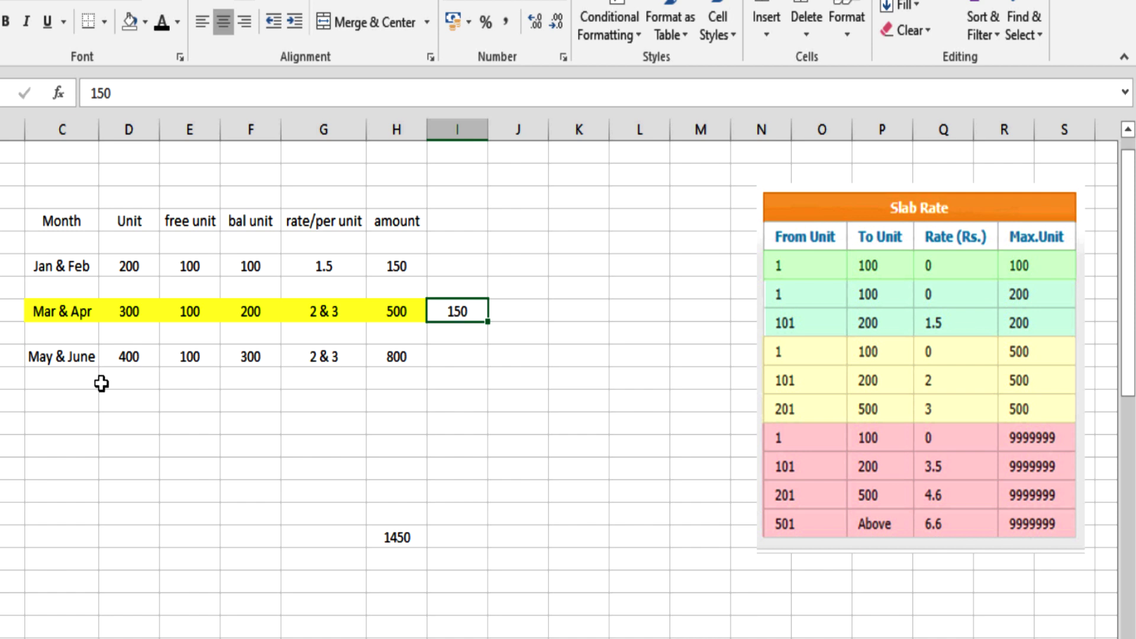
# Enter 700 in the Unit column four rows below the May & June row and center it.
pyautogui.click(129, 423)
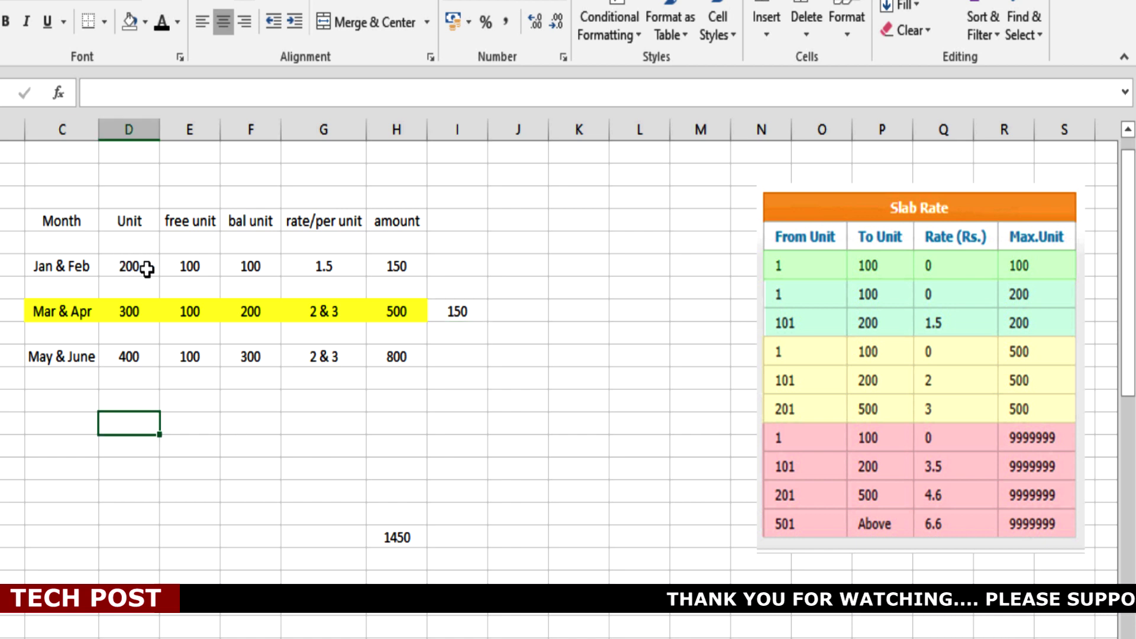
pyautogui.click(144, 313)
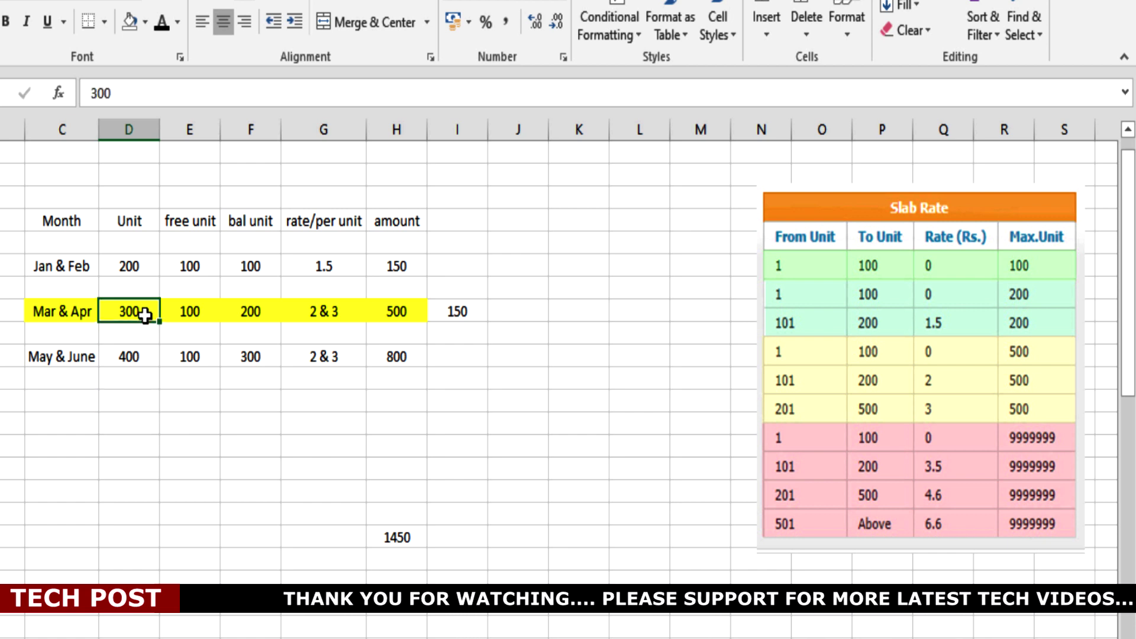
pyautogui.click(147, 356)
pyautogui.click(139, 439)
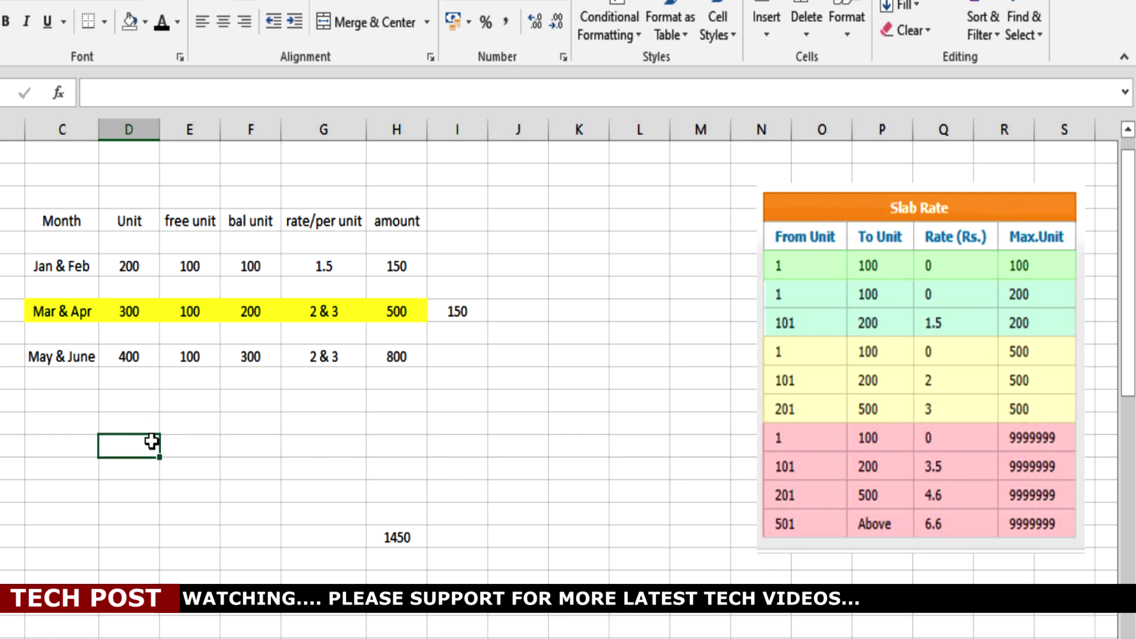
pyautogui.doubleClick(158, 443)
pyautogui.write('700')
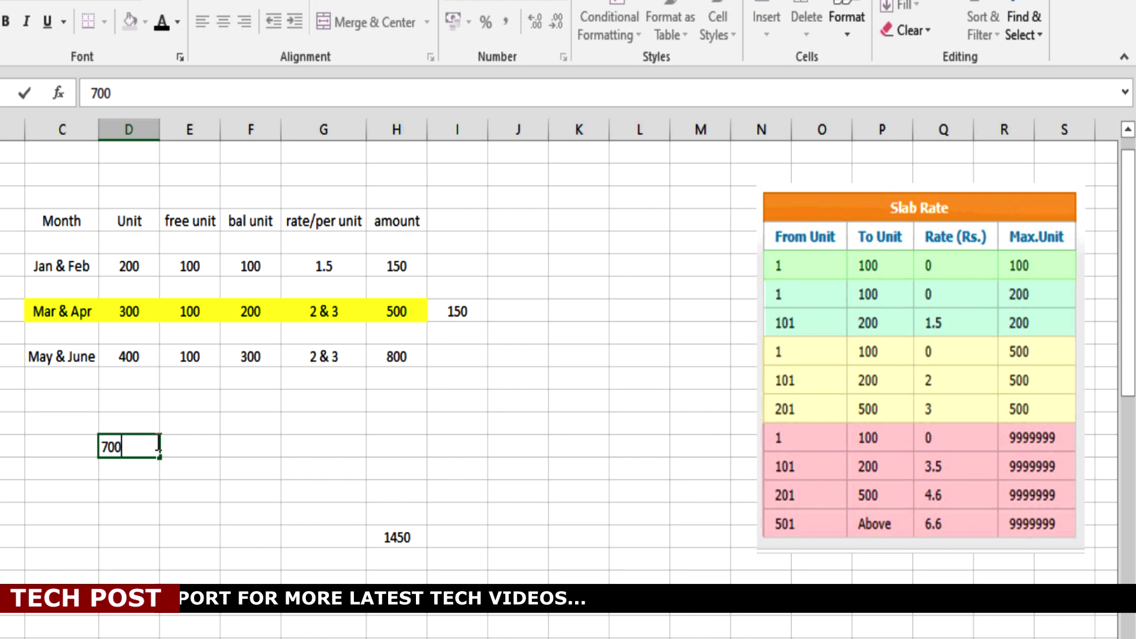
pyautogui.press('Return')
pyautogui.click(151, 445)
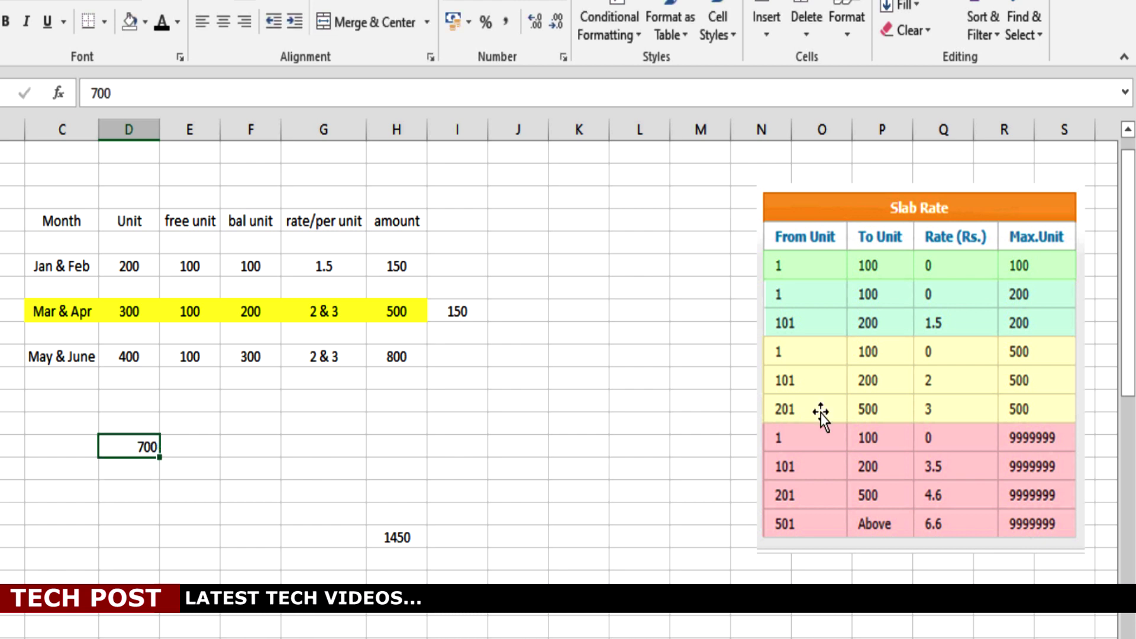
pyautogui.click(223, 22)
pyautogui.press('Return')
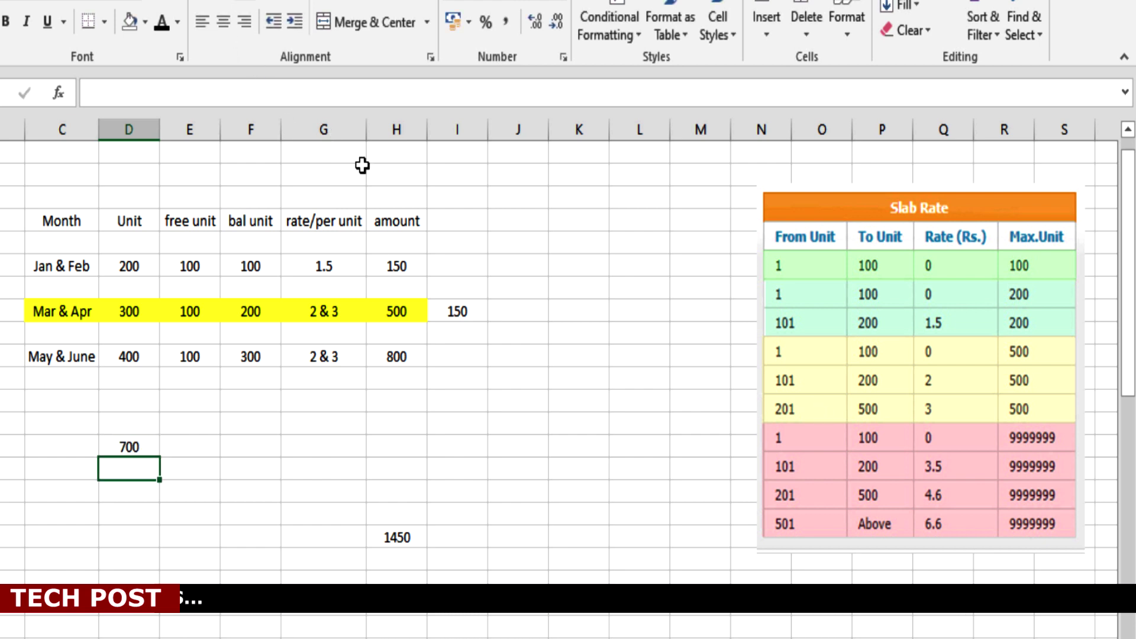
# Replace the 700 in the Unit column with the formula =700/2.
pyautogui.press('Up')
pyautogui.write('=700/2')
pyautogui.press('Return')
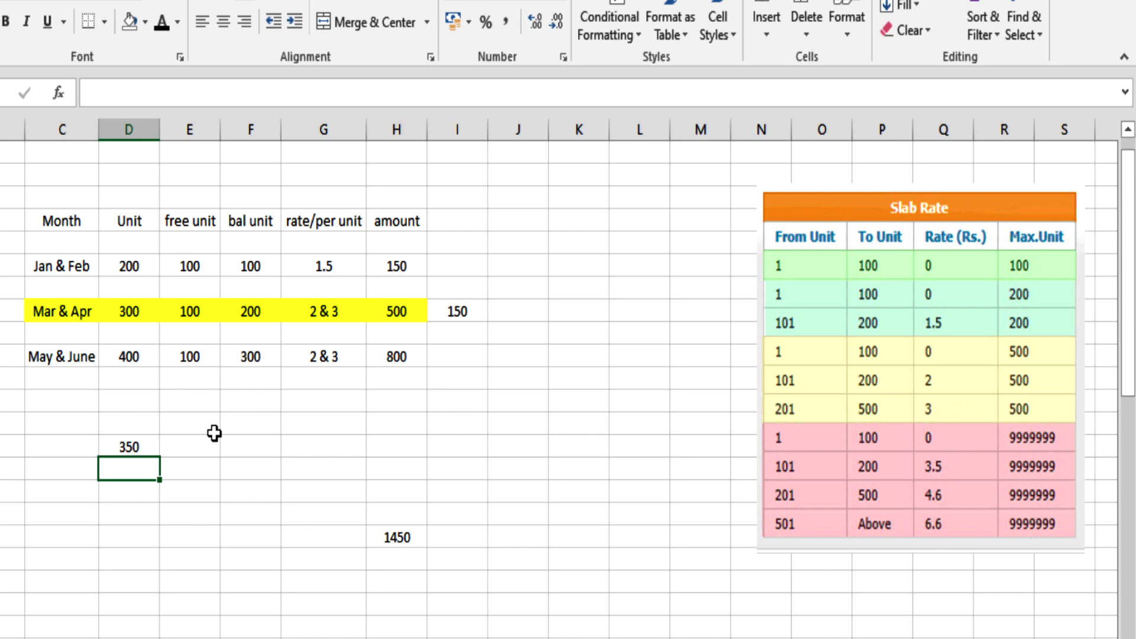
# Enter 100 free units and 250 balance units in the row of the =700/2 formula.
pyautogui.click(198, 446)
pyautogui.write('100')
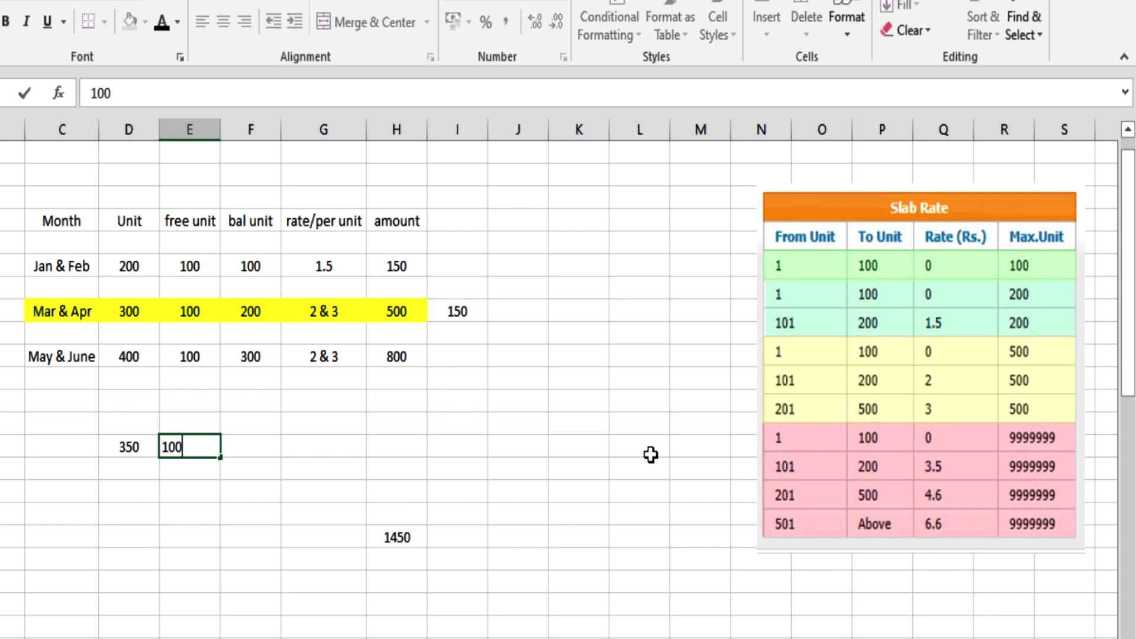
pyautogui.press('Return')
pyautogui.press('Up')
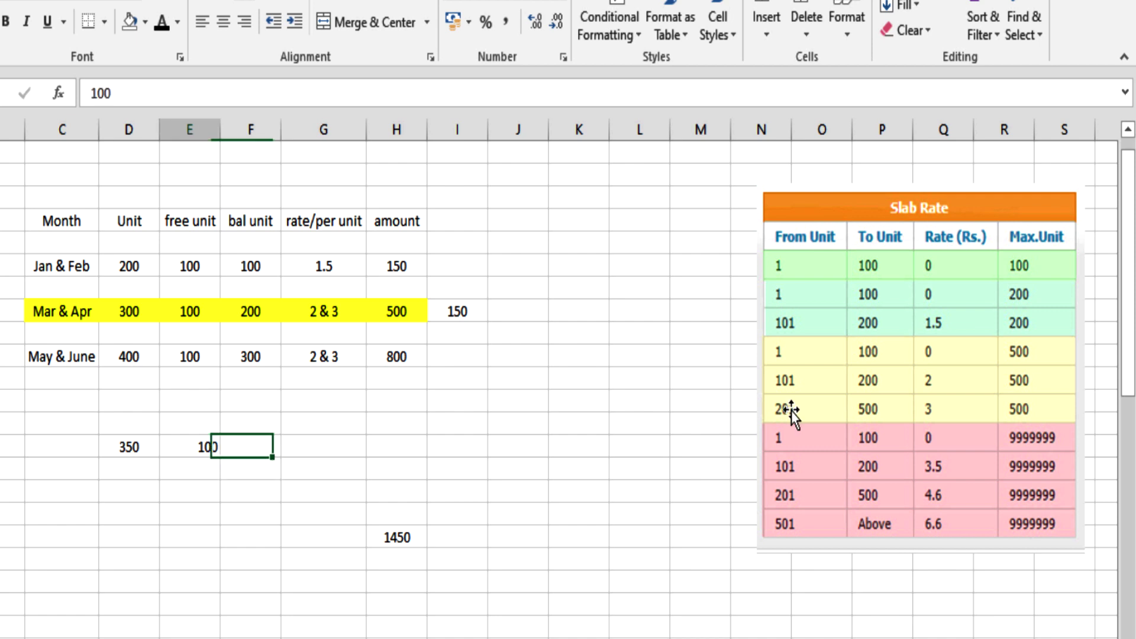
pyautogui.press('Right')
pyautogui.write('250')
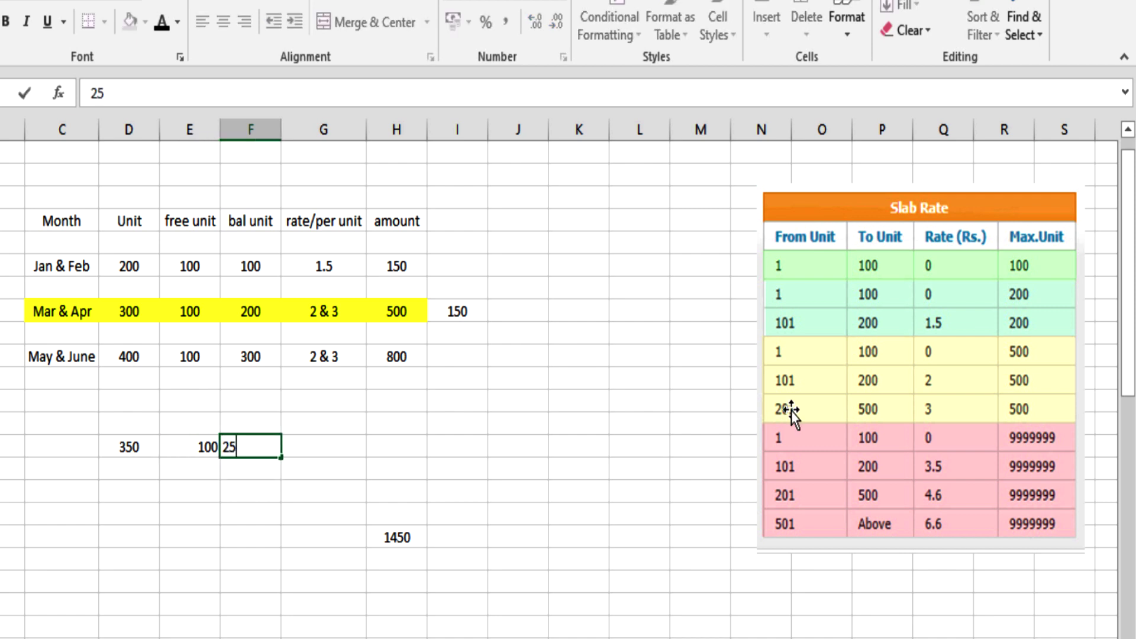
pyautogui.press('Return')
pyautogui.press('Up')
# Complete the comparison row with the centered rates "2 & 3" and an amount of 650.
pyautogui.press('Right')
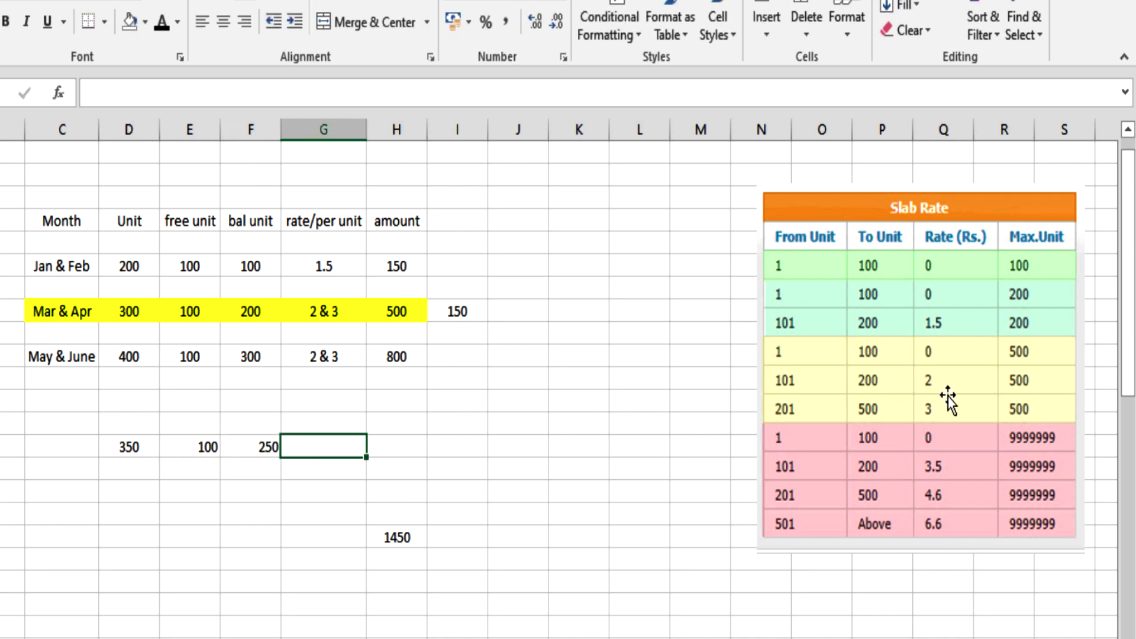
pyautogui.write('2 & 3')
pyautogui.press('Return')
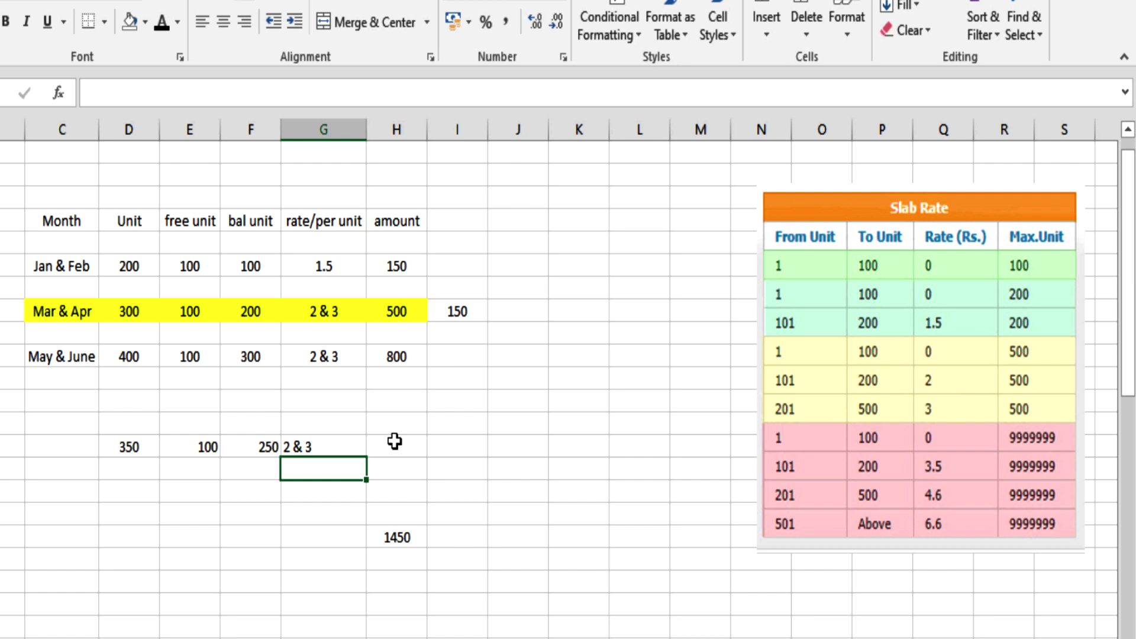
pyautogui.click(320, 448)
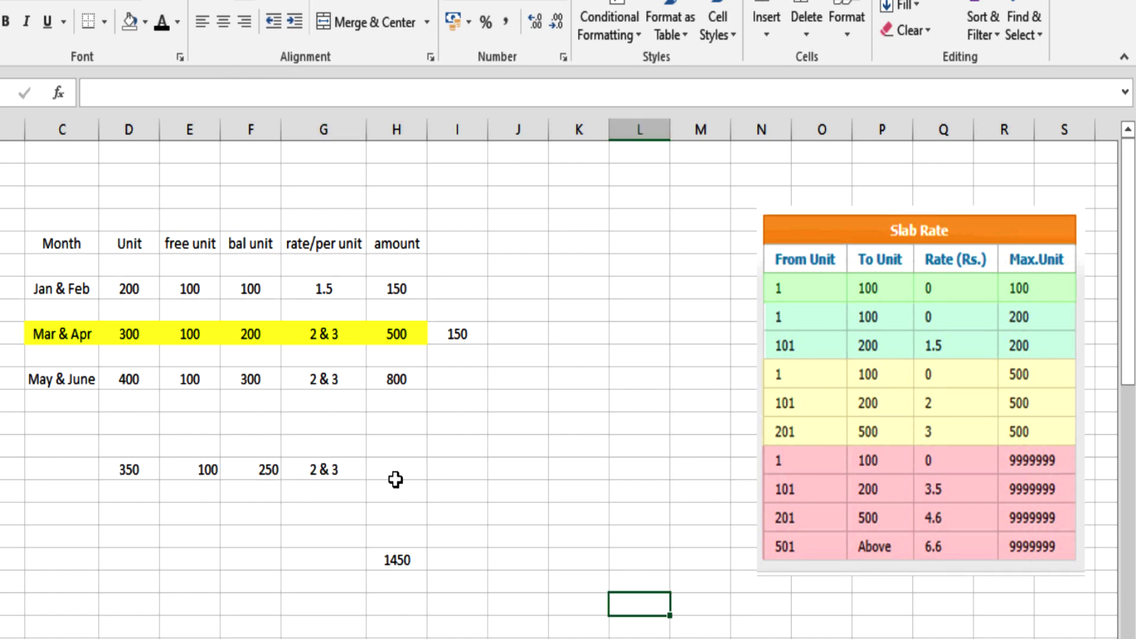
pyautogui.click(395, 477)
pyautogui.write('650')
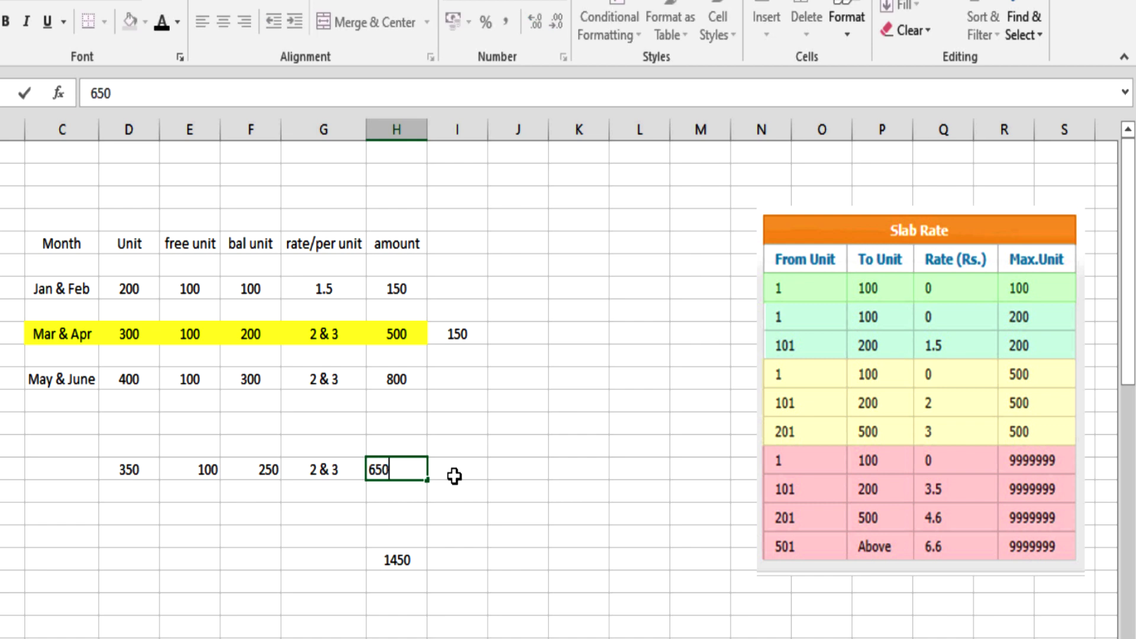
pyautogui.press('Return')
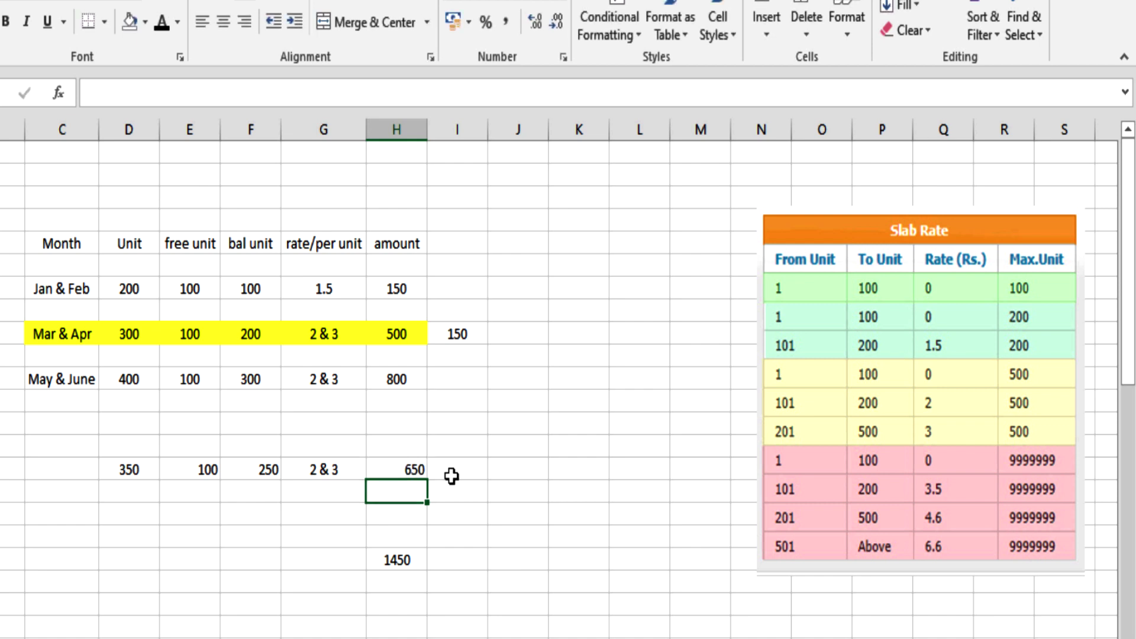
pyautogui.click(411, 471)
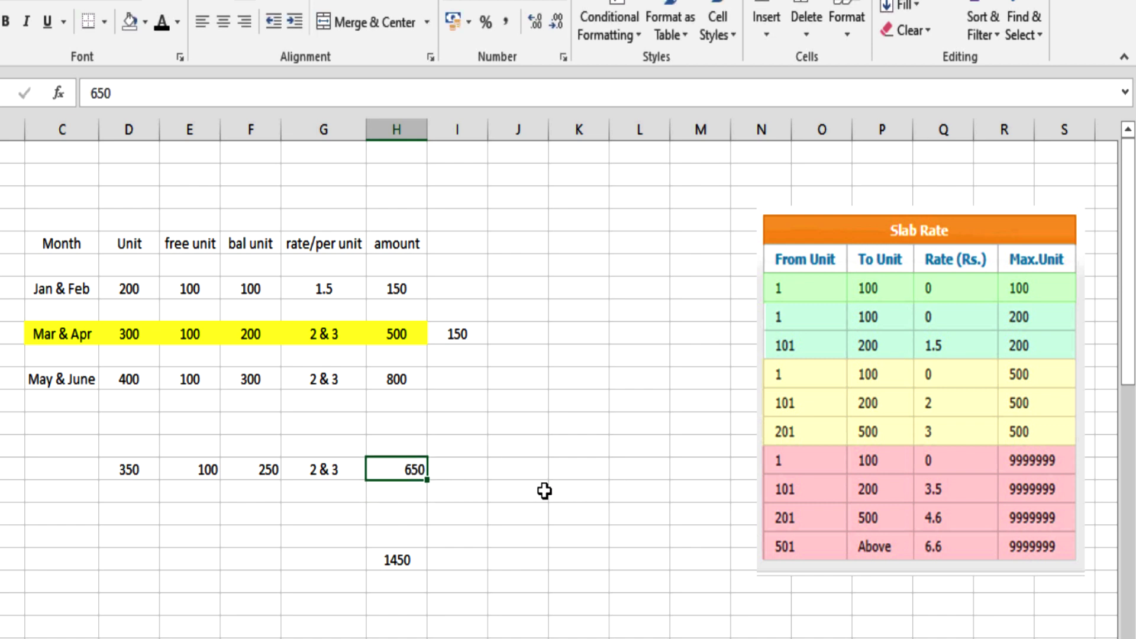
# Change the comparison row's amount to the formula =650*2 and center it.
pyautogui.click(145, 471)
pyautogui.doubleClick(145, 472)
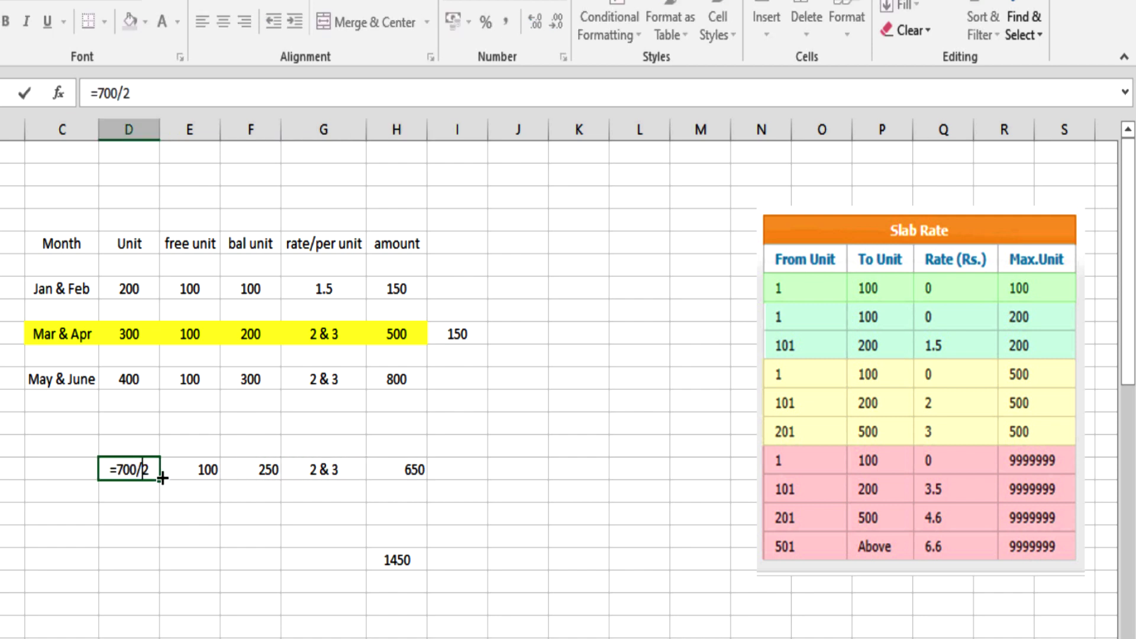
pyautogui.press('Escape')
pyautogui.doubleClick(414, 470)
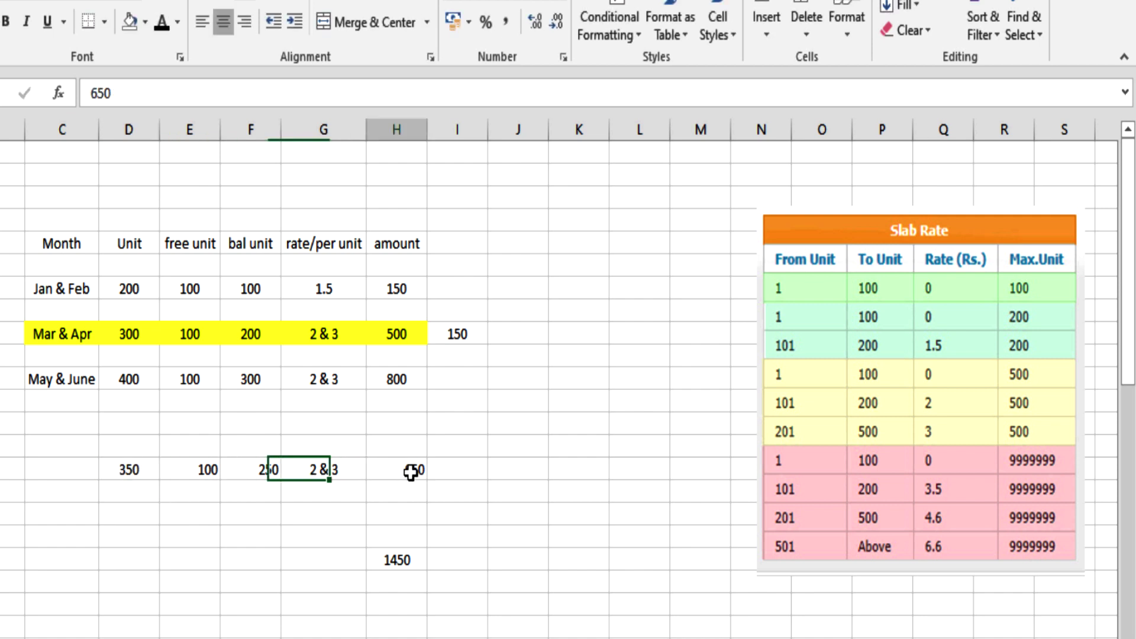
pyautogui.write('=')
pyautogui.press('End')
pyautogui.write('*2')
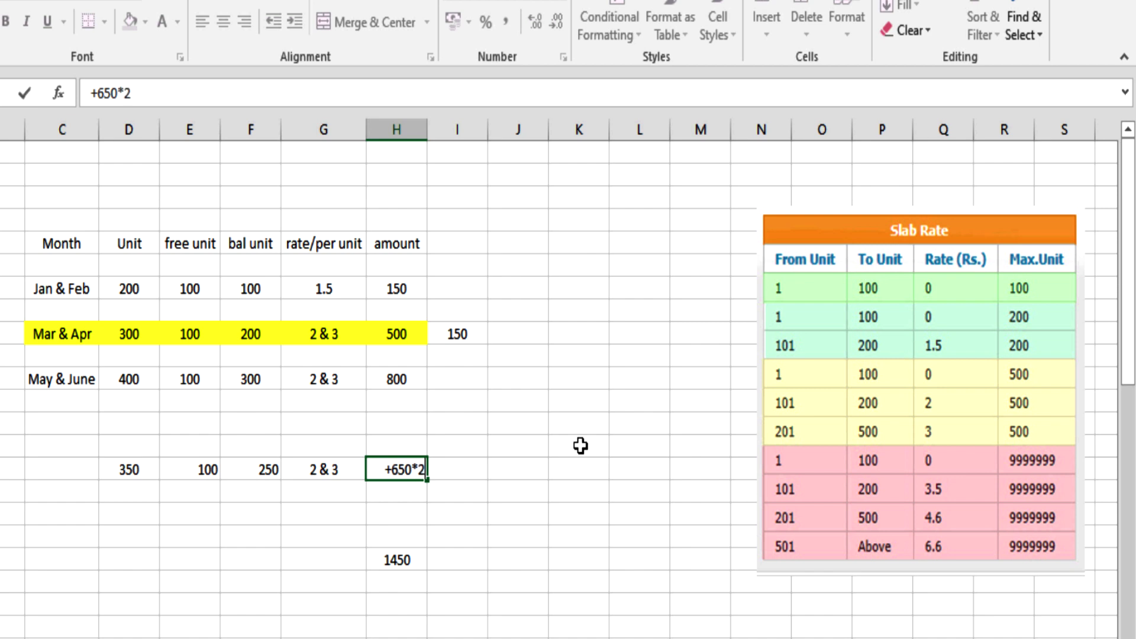
pyautogui.press('Return')
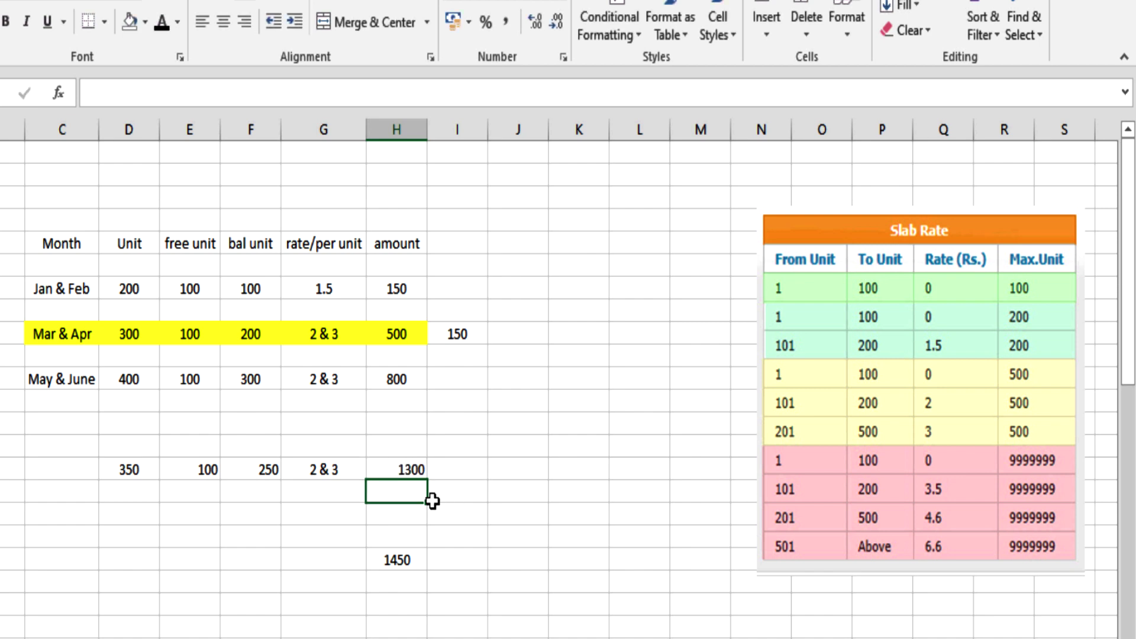
pyautogui.click(408, 470)
pyautogui.click(224, 22)
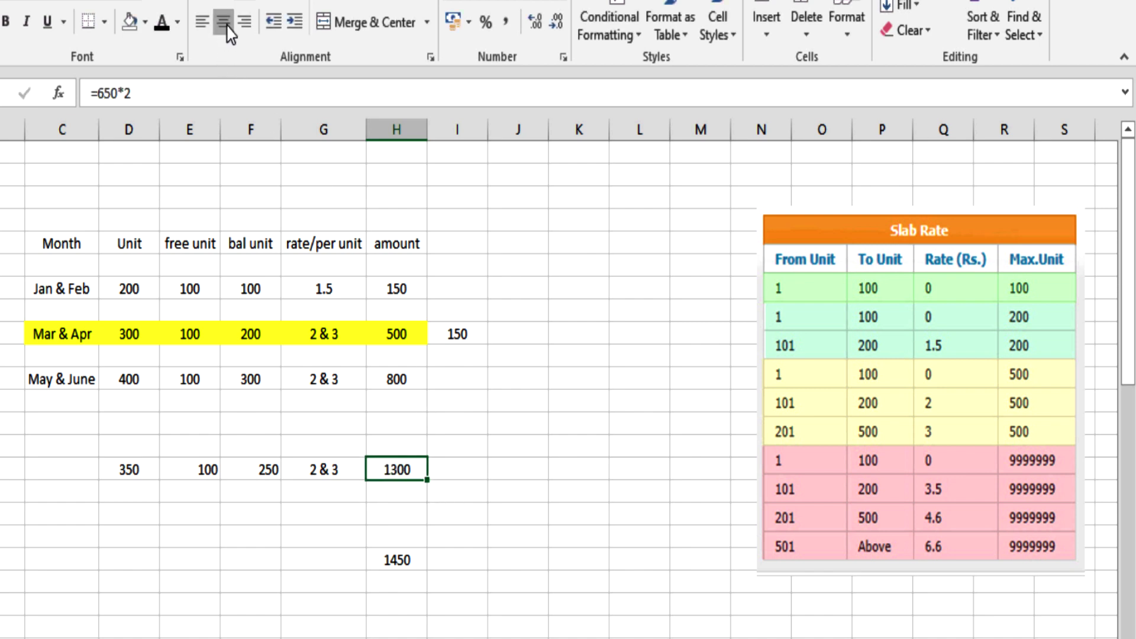
# Subtract 150 from the comparison row's amount so the formula reads =650*2-150.
pyautogui.press('F2')
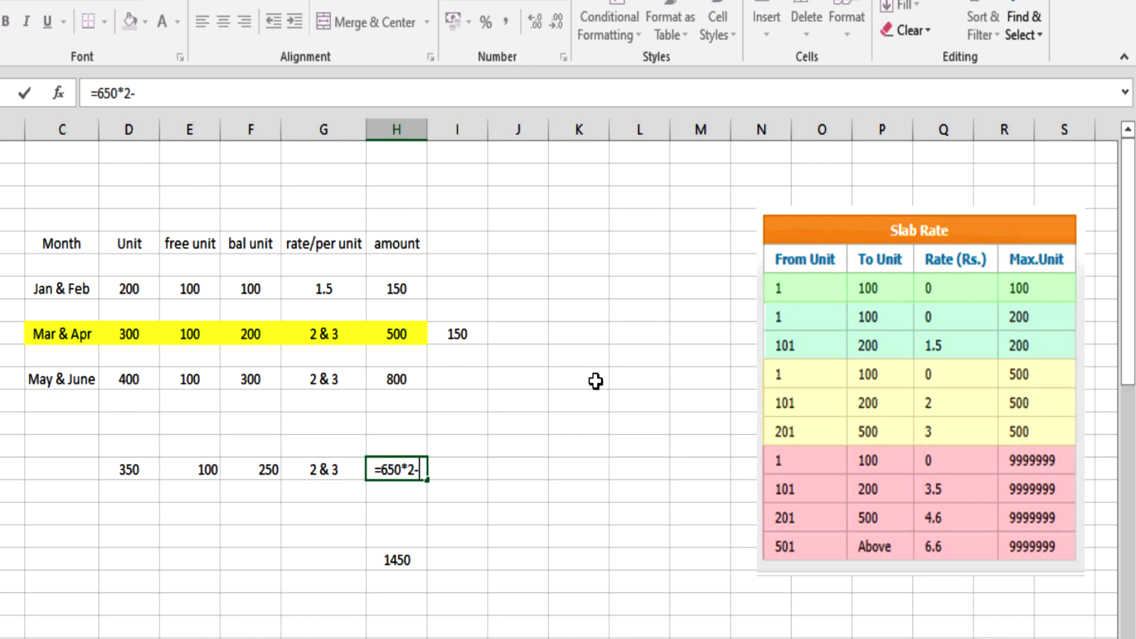
pyautogui.write('150')
pyautogui.press('Return')
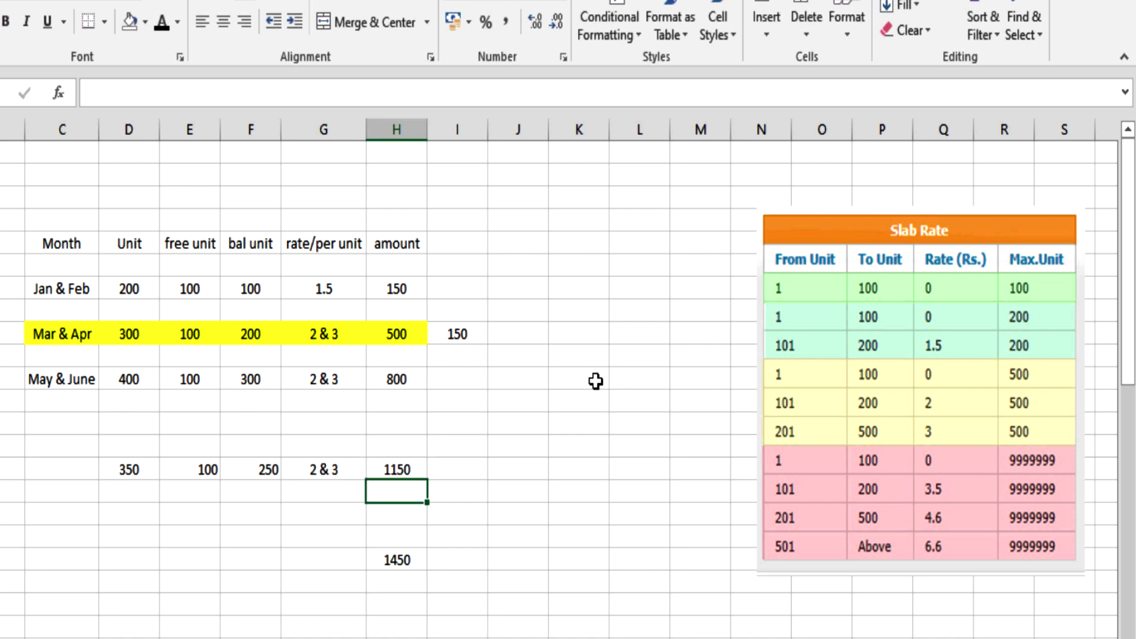
pyautogui.click(416, 470)
# Fill the comparison row with yellow from the Unit column through the amount column.
pyautogui.moveTo(129, 470); pyautogui.dragTo(394, 464)
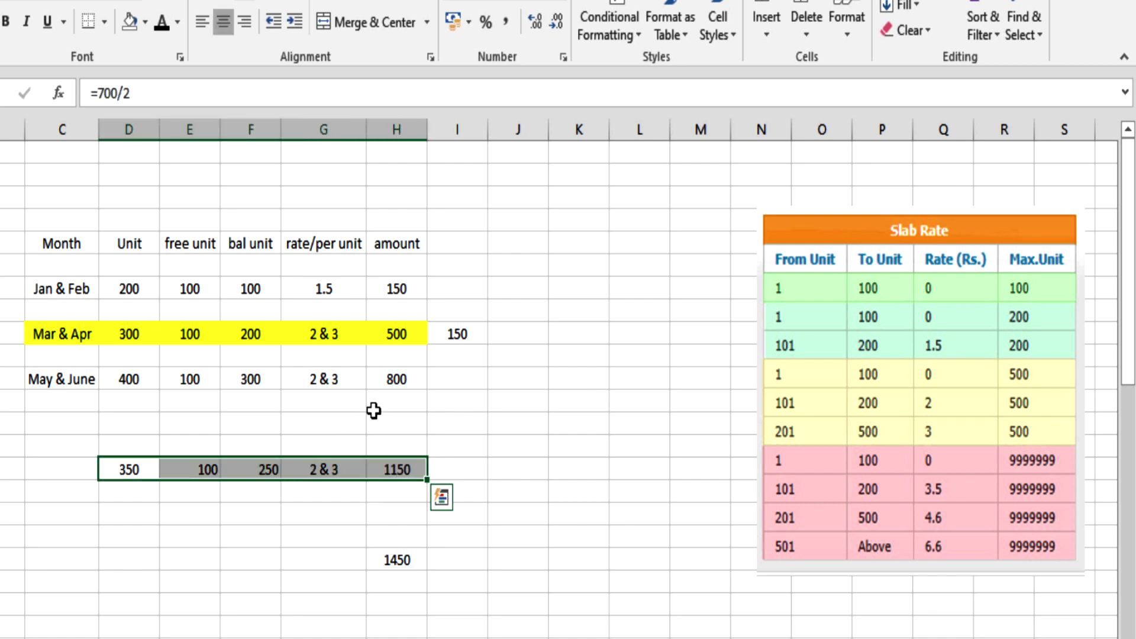
pyautogui.click(145, 21)
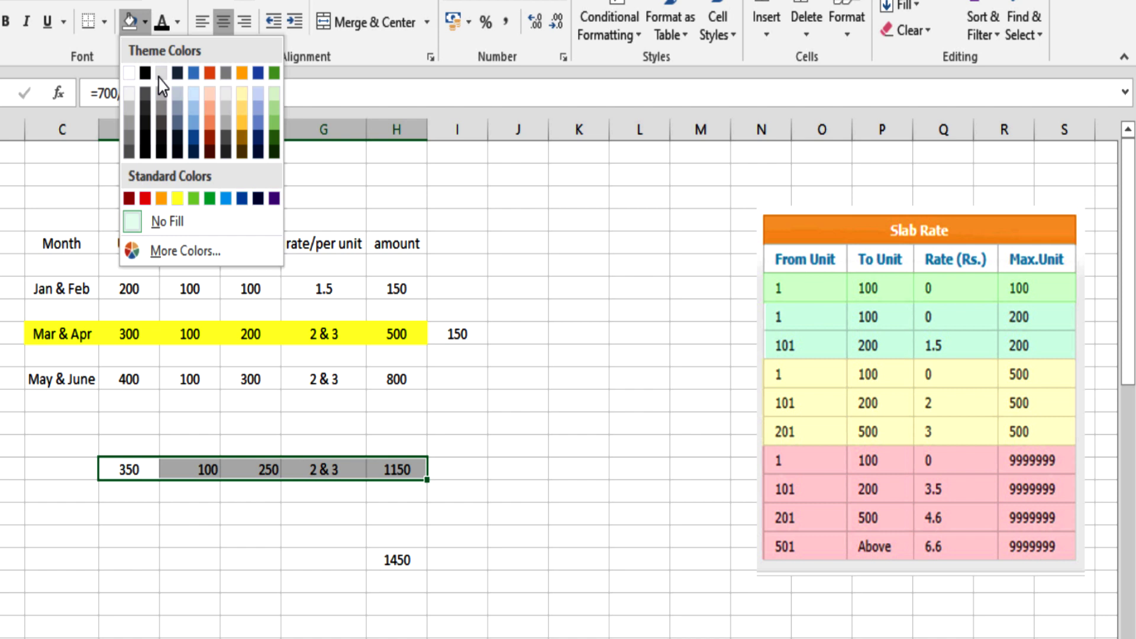
pyautogui.click(178, 196)
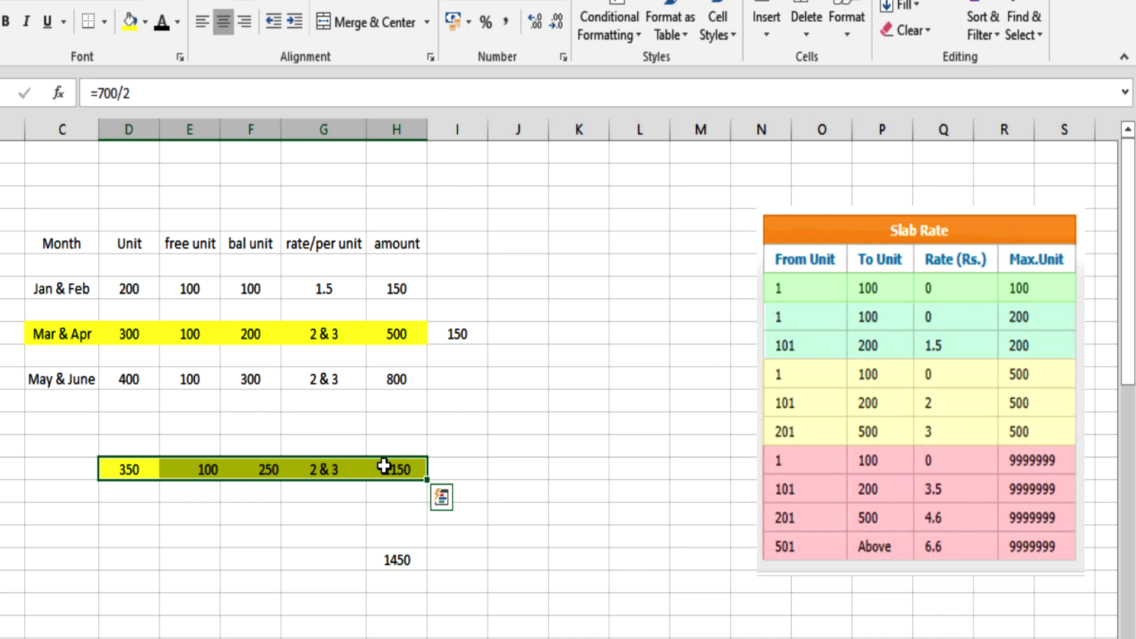
pyautogui.press('Right')
pyautogui.press('Right')
pyautogui.press('Right')
pyautogui.press('Right')
pyautogui.press('Right')
pyautogui.press('Right')
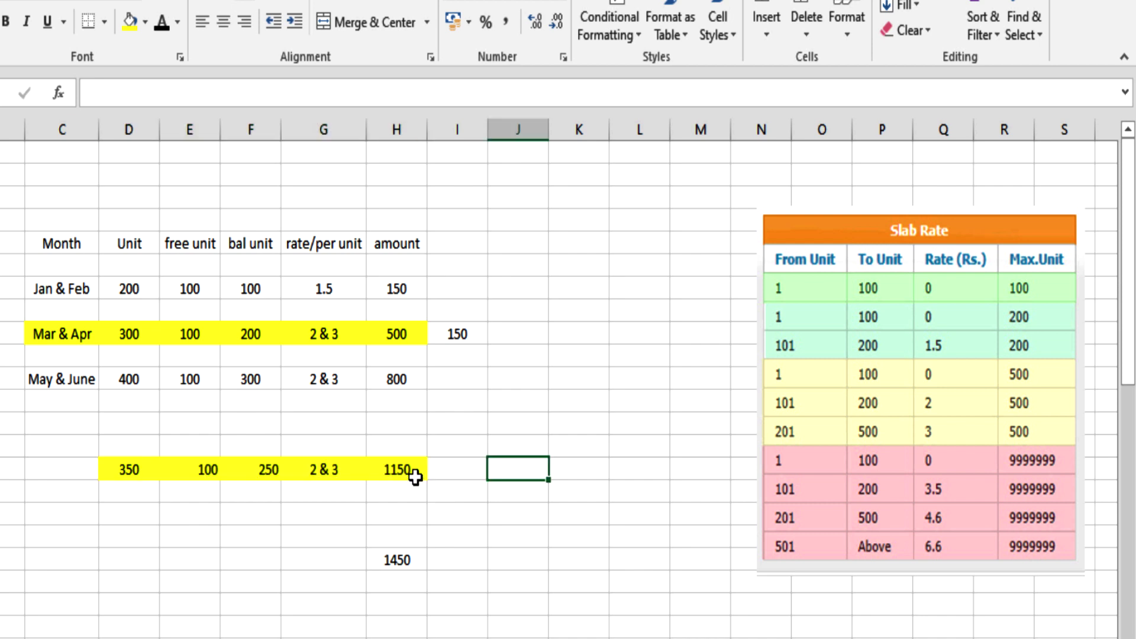
pyautogui.click(414, 470)
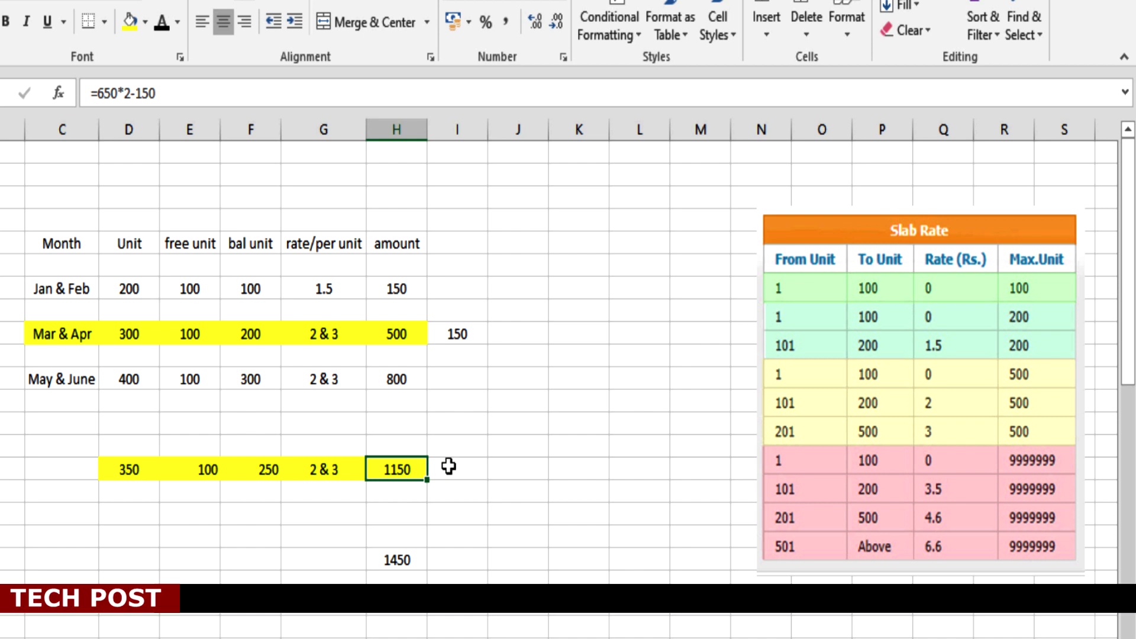
# In J15, add the comparison row's amount, the 150 beside Mar & Apr and the Jan & Feb amount with the formula +H15+I9+H7.
pyautogui.press('Right')
pyautogui.press('Right')
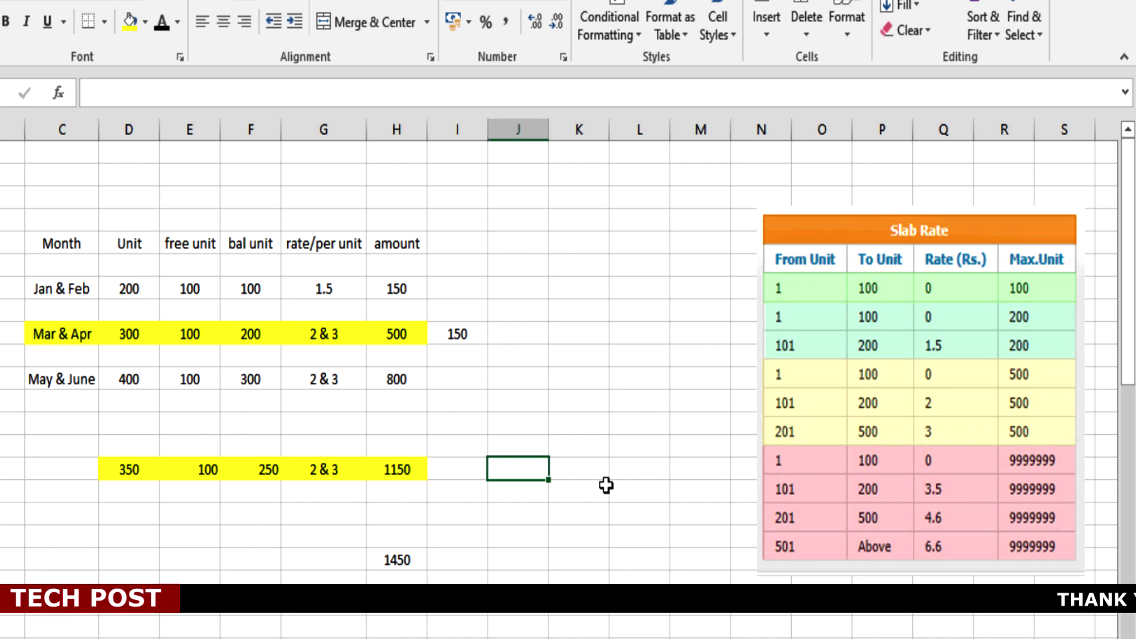
pyautogui.write('+')
pyautogui.press('Left')
pyautogui.press('Left')
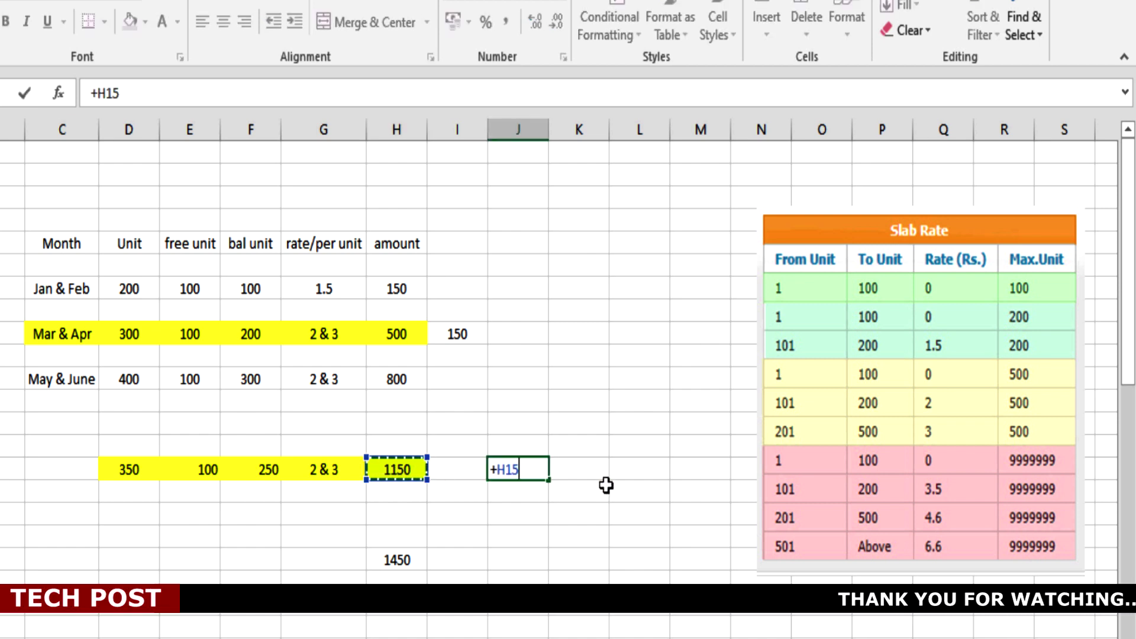
pyautogui.write('+')
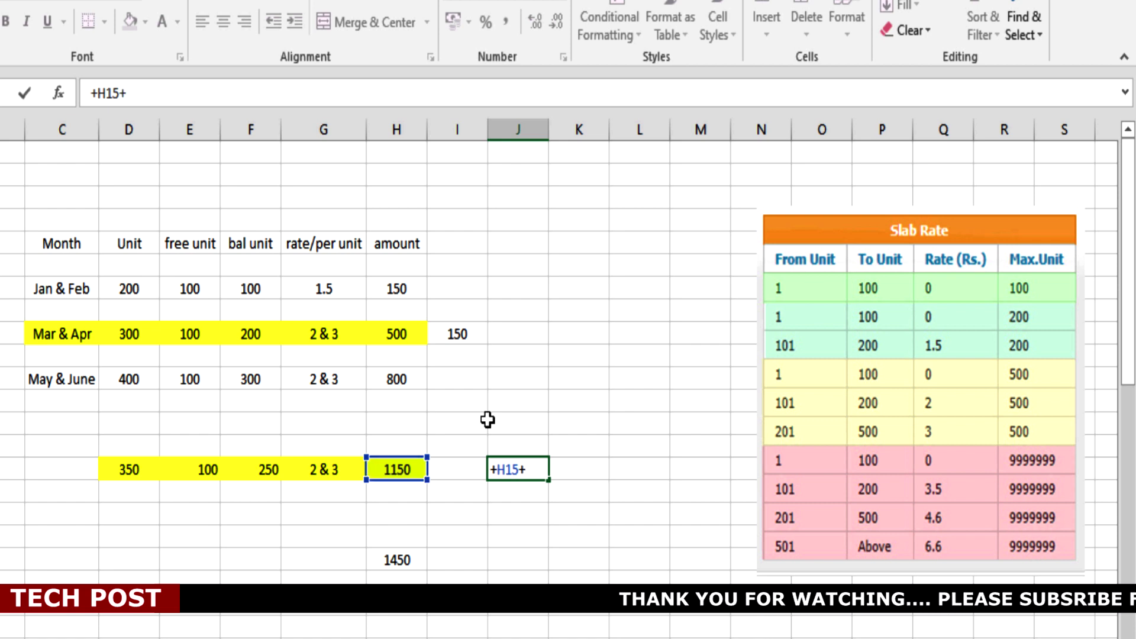
pyautogui.click(461, 334)
pyautogui.write('+')
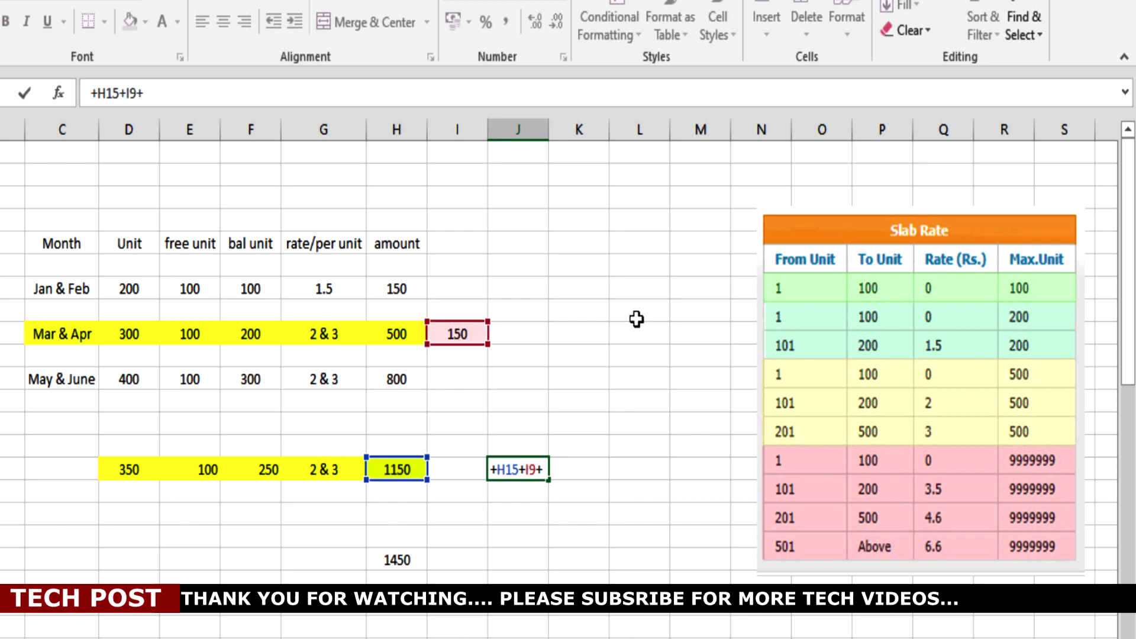
pyautogui.click(405, 290)
pyautogui.press('Return')
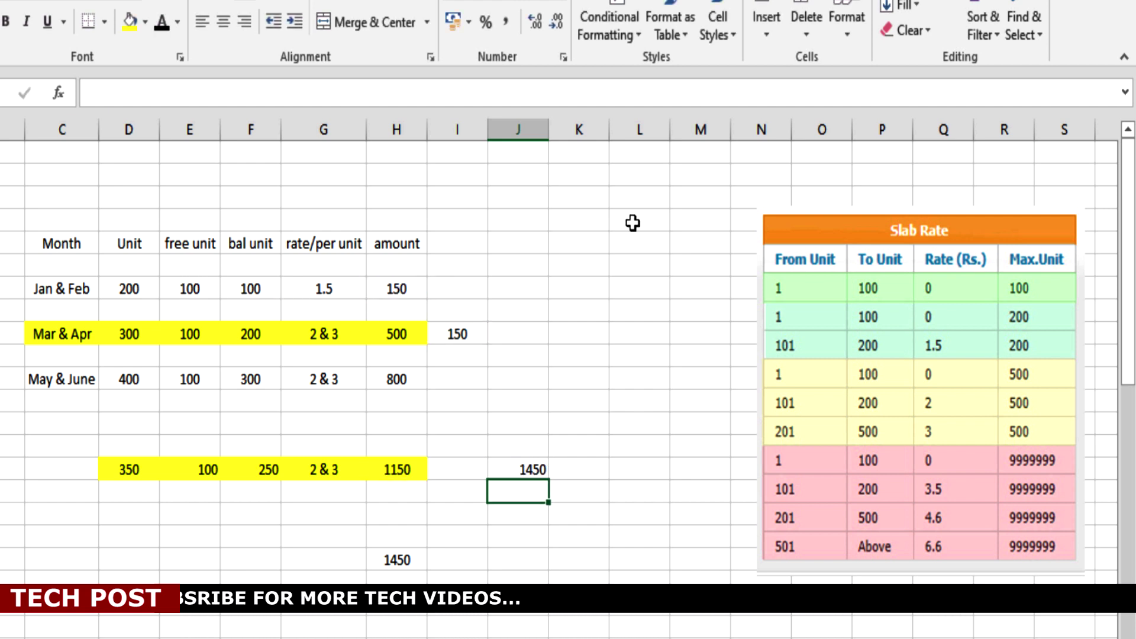
# Compare the formula in J15 with the table's total-amount formula below the comparison row.
pyautogui.click(542, 469)
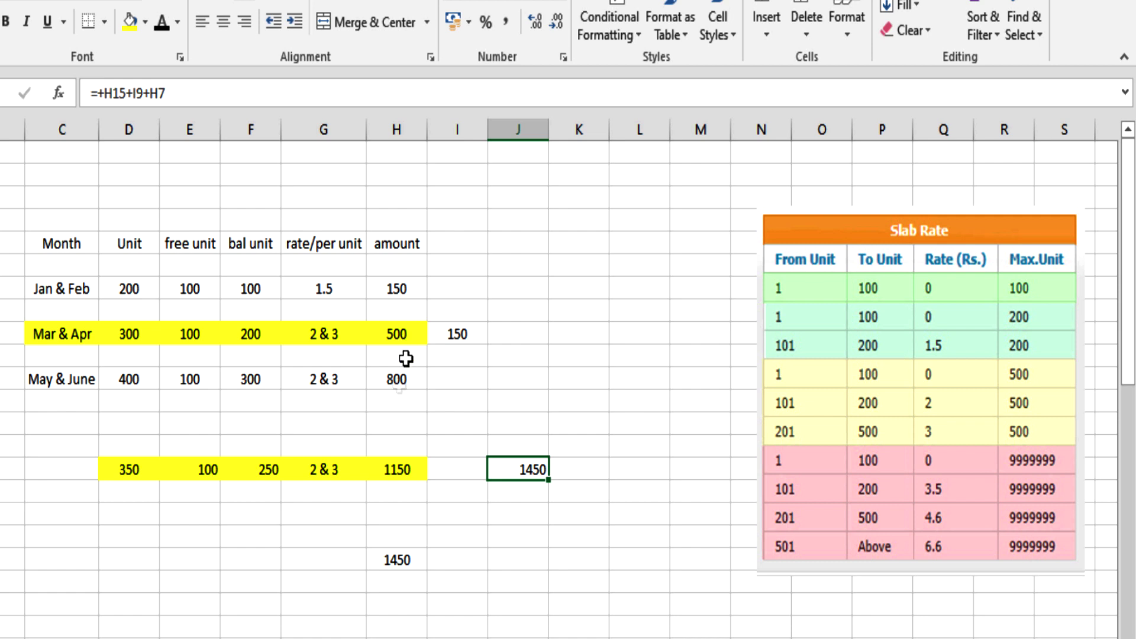
pyautogui.click(403, 563)
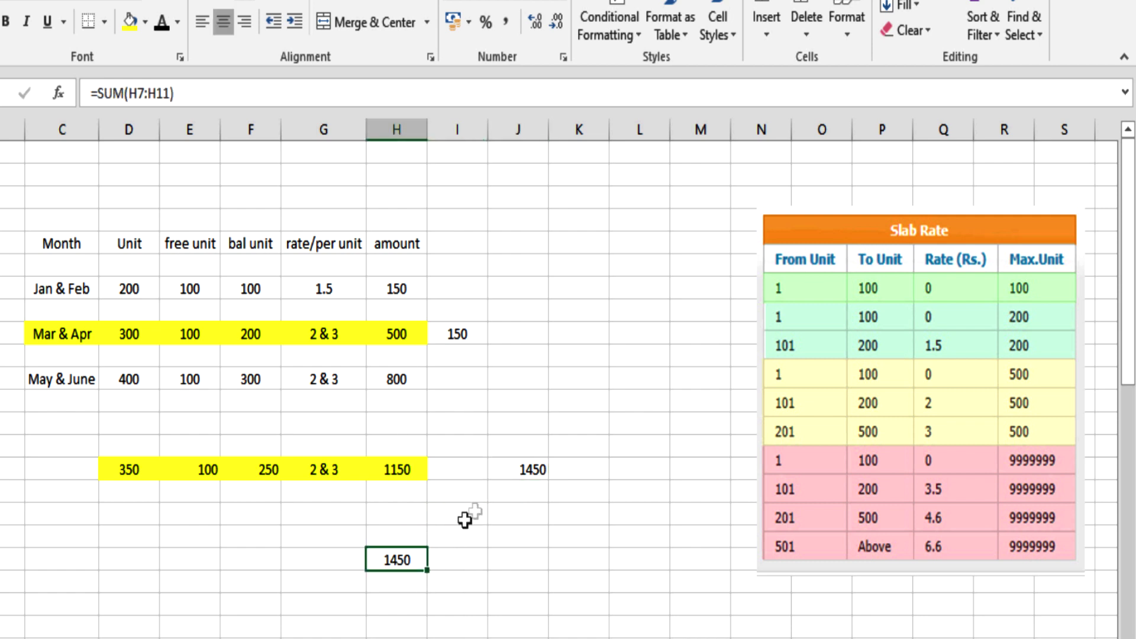
pyautogui.click(534, 474)
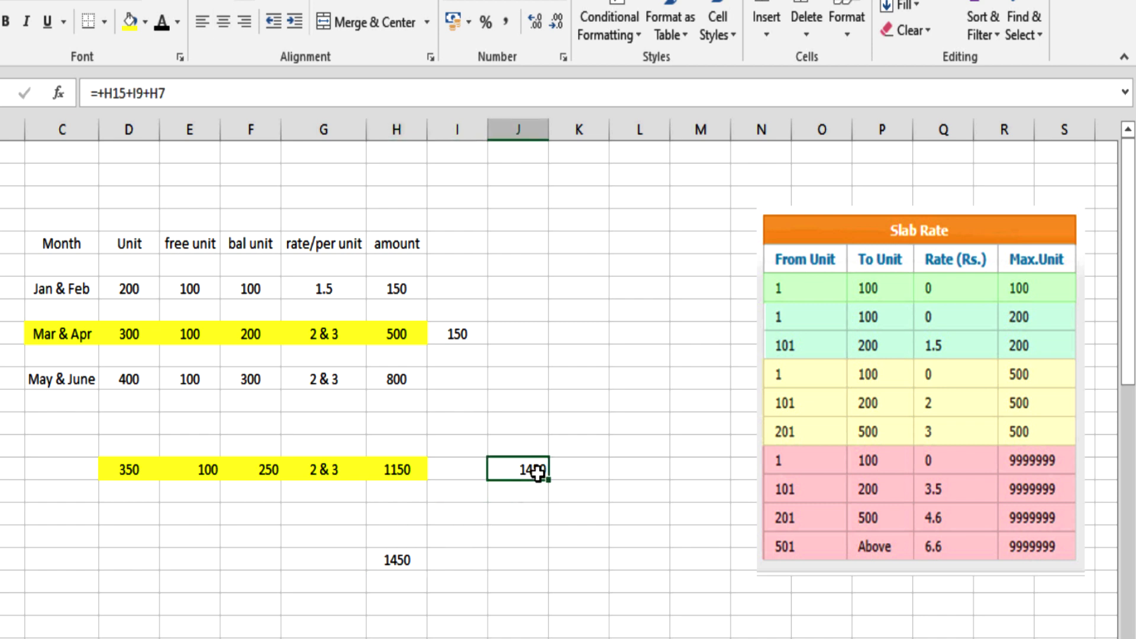